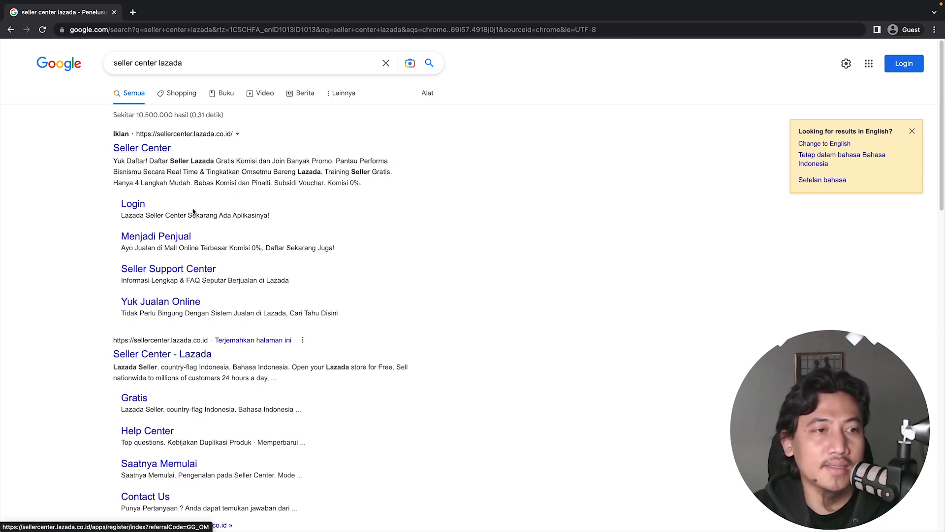
# Open the Lazada Seller Center registration page from the search results and close the exit popup.
pyautogui.click(166, 149)
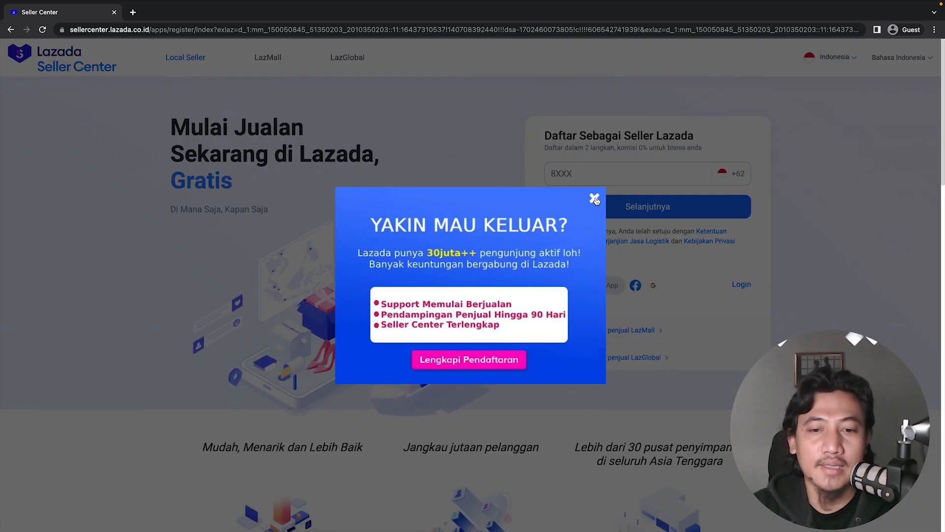
pyautogui.click(595, 199)
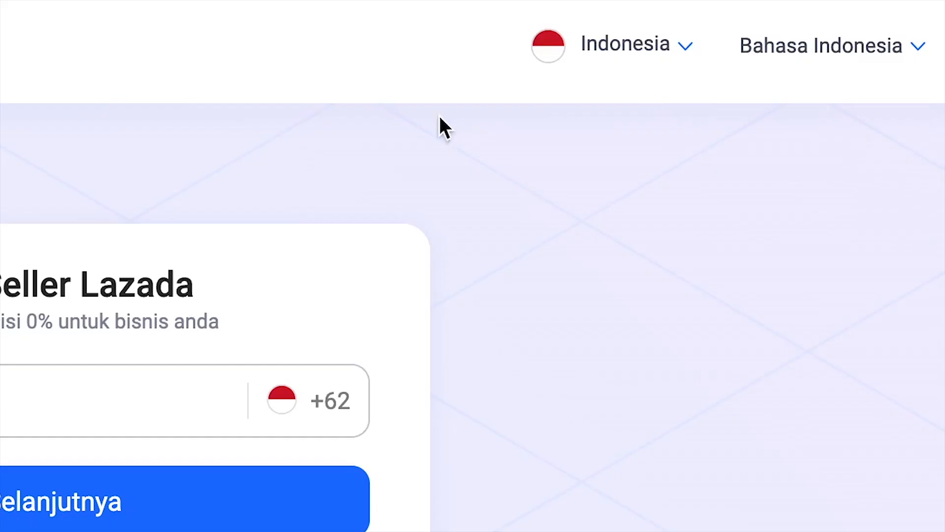
# Review the available country and language options for the Seller Center page.
pyautogui.click(677, 66)
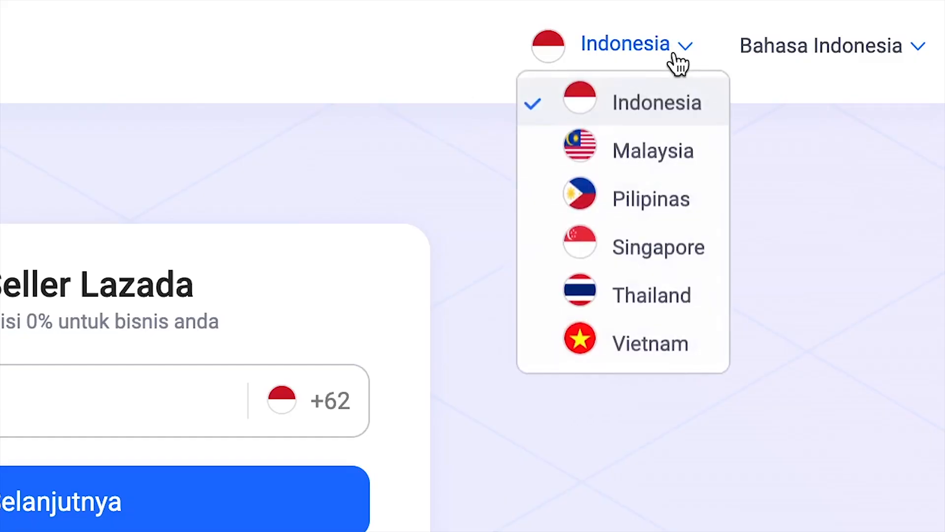
pyautogui.click(660, 96)
pyautogui.click(796, 57)
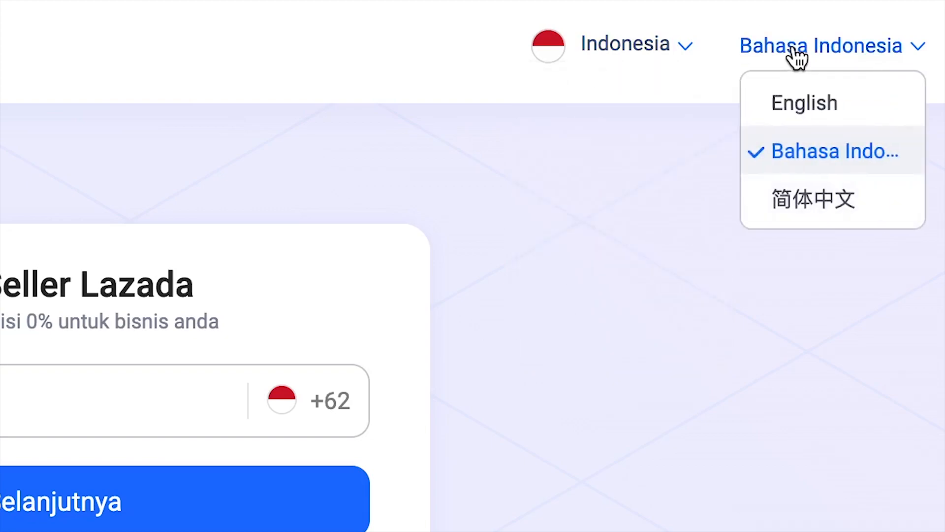
pyautogui.click(816, 146)
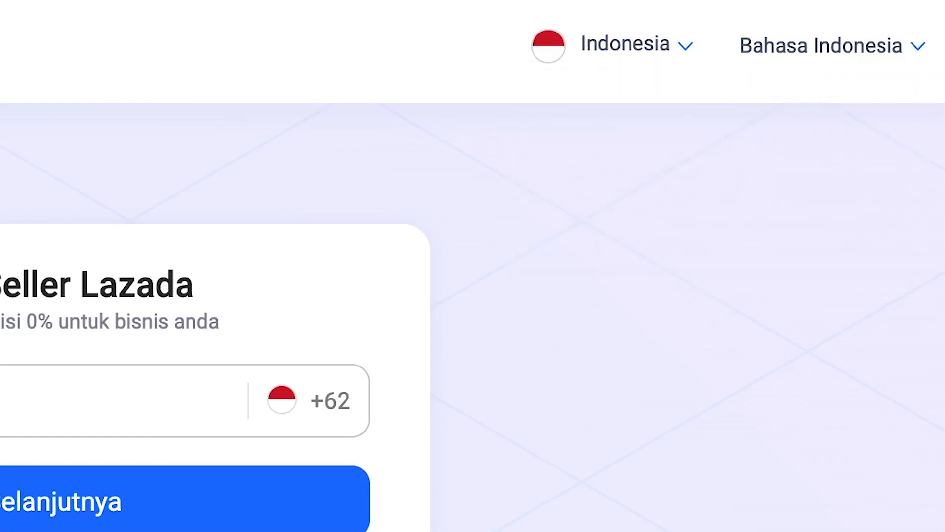
pyautogui.click(628, 47)
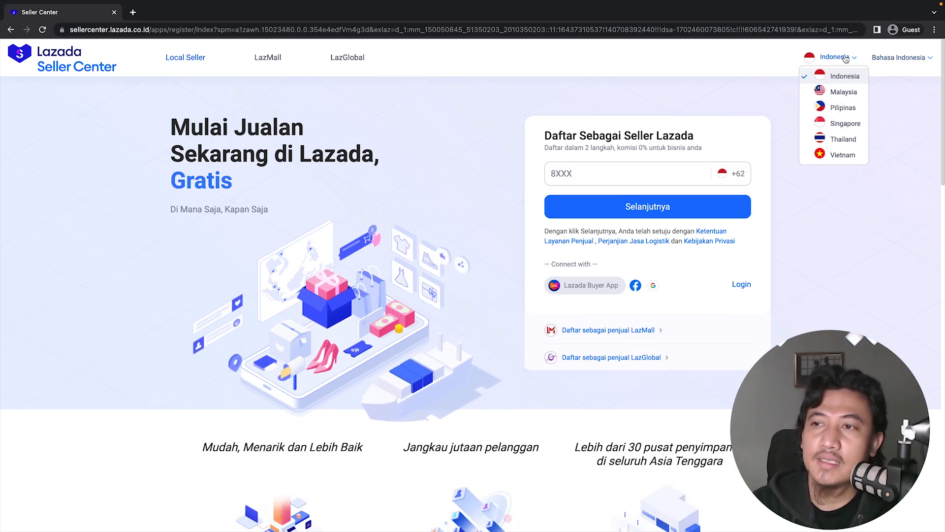
pyautogui.click(898, 58)
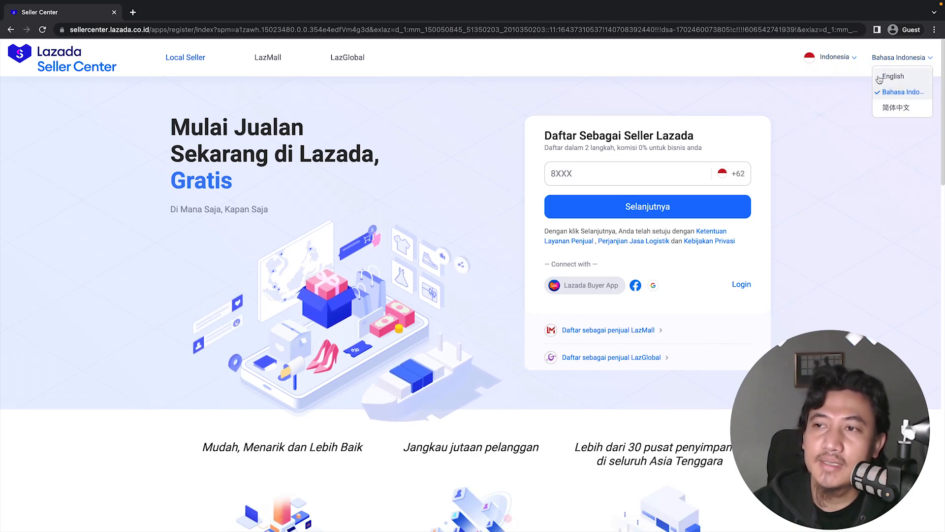
pyautogui.click(834, 59)
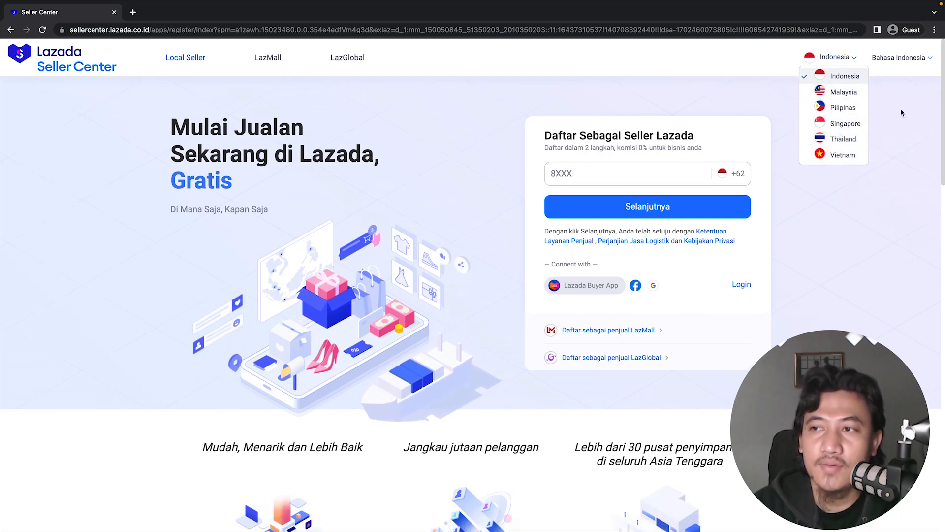
pyautogui.moveTo(901, 59)
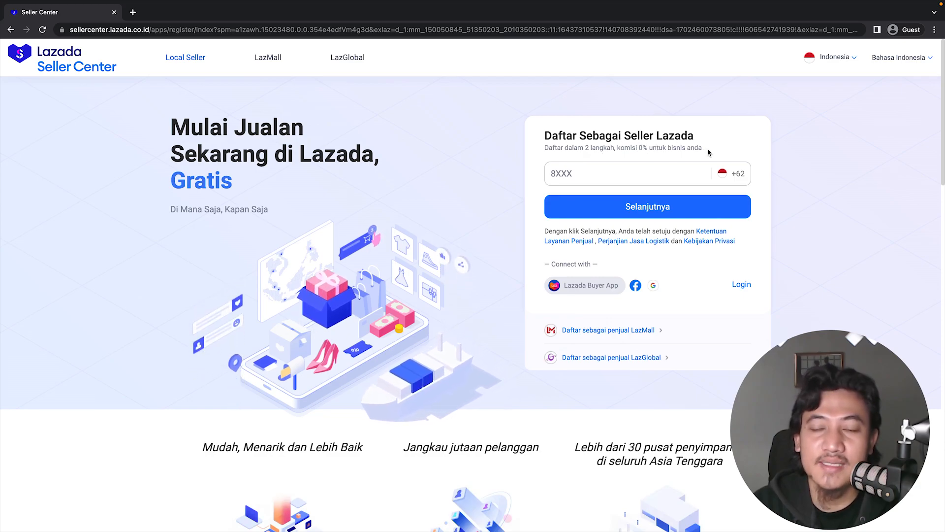
pyautogui.moveTo(706, 151); pyautogui.dragTo(616, 147)
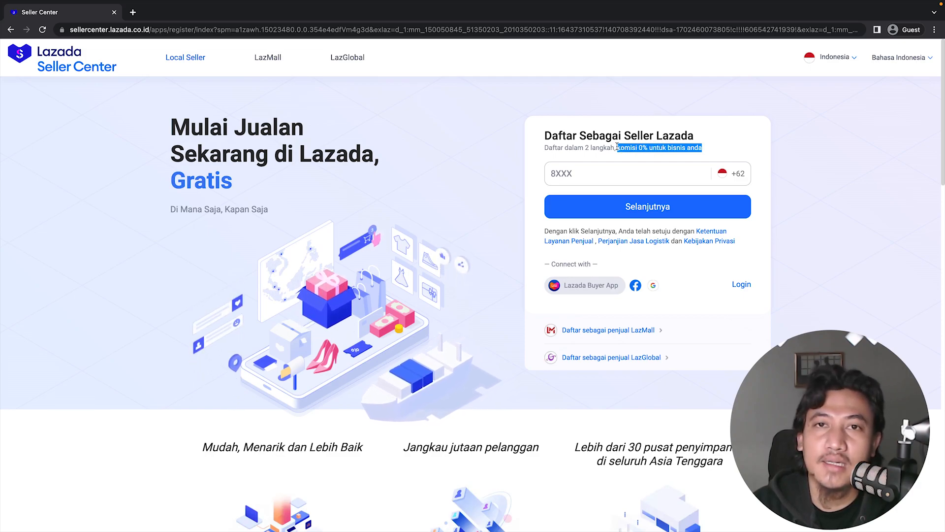
pyautogui.click(727, 135)
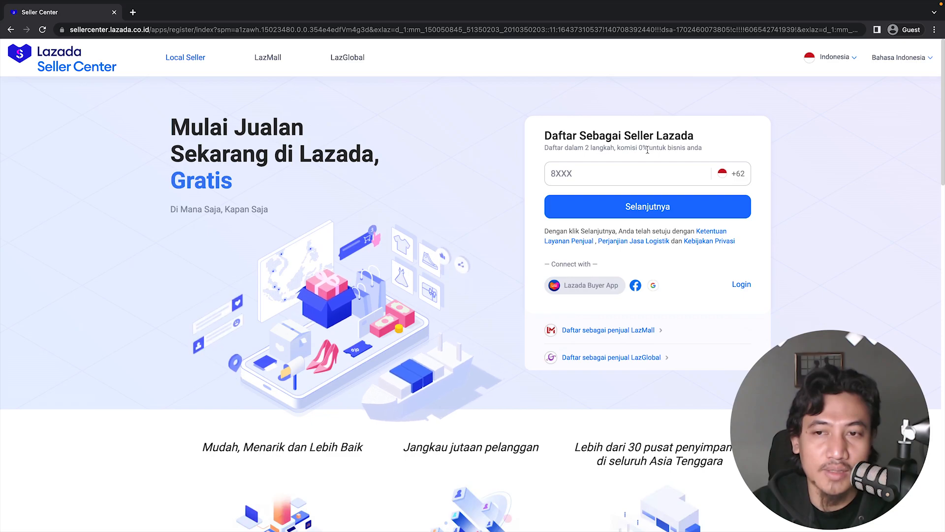
pyautogui.moveTo(618, 148); pyautogui.dragTo(710, 150)
pyautogui.click(710, 149)
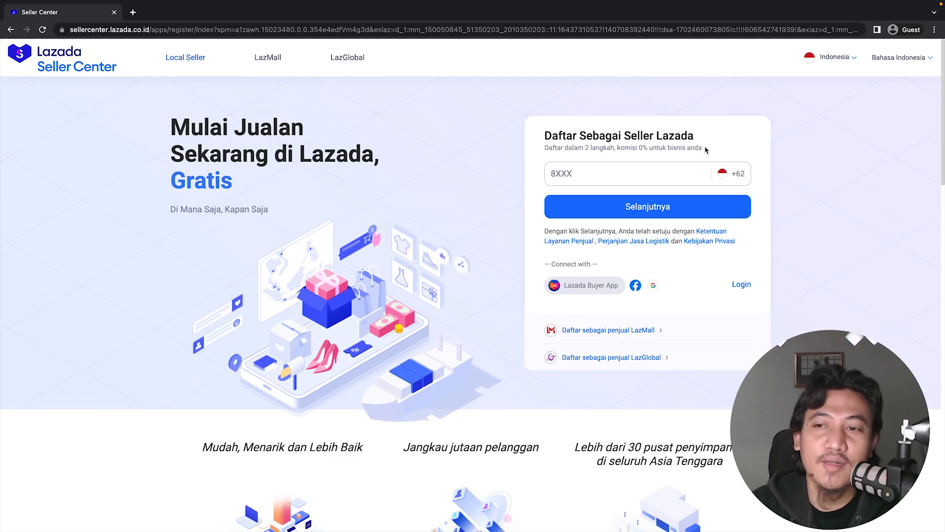
pyautogui.moveTo(705, 149); pyautogui.dragTo(621, 144)
pyautogui.click(741, 140)
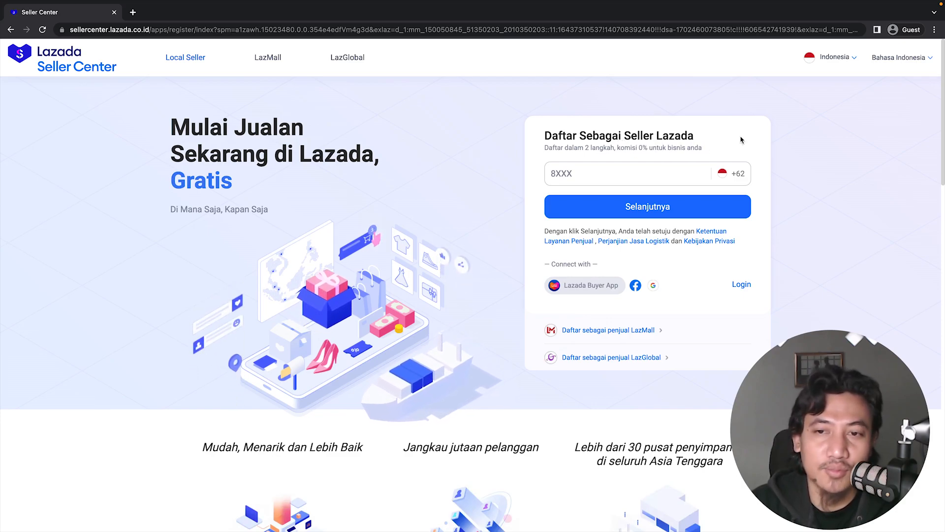
# Enter the seller's phone number in the registration form and continue.
pyautogui.click(583, 174)
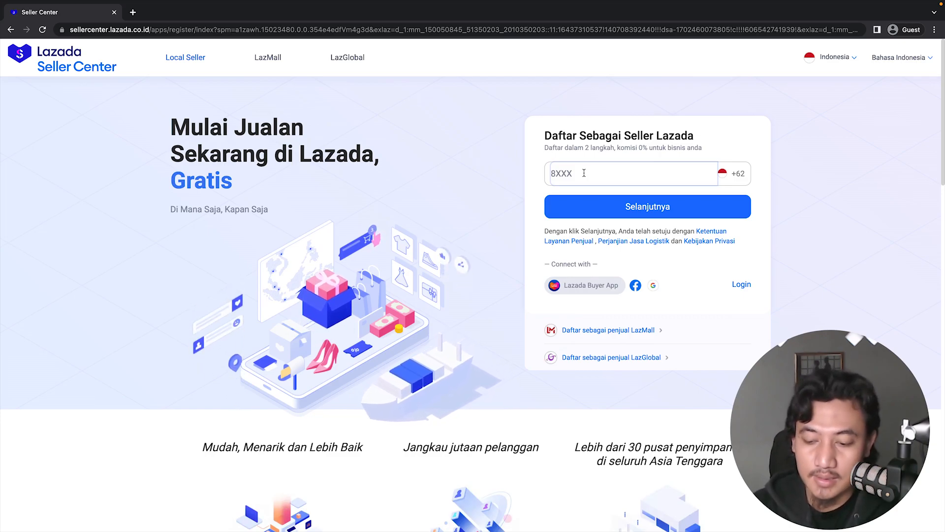
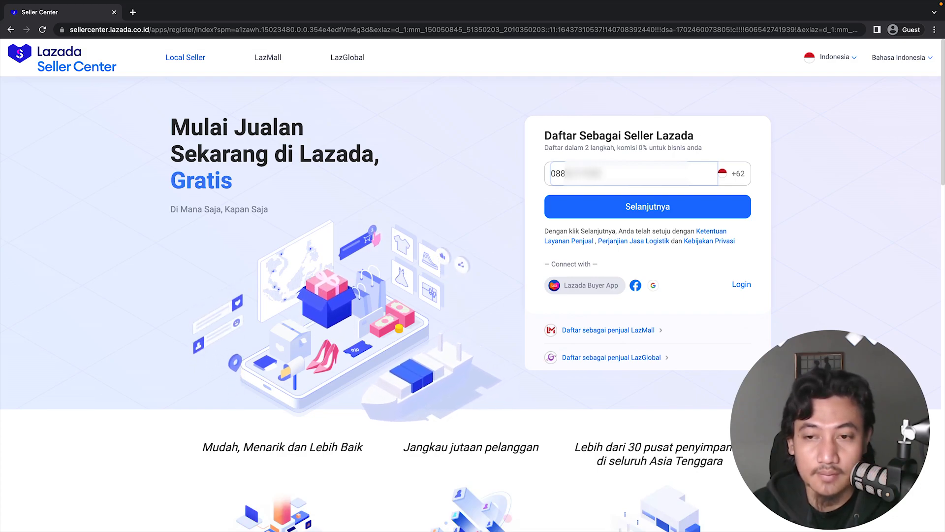
pyautogui.click(668, 207)
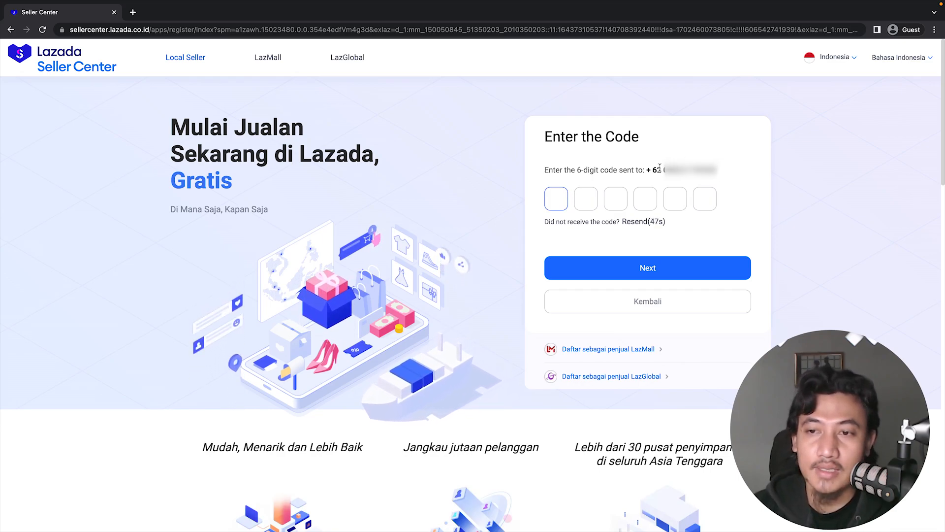
# Go back to the phone form and re-enter the seller's phone number without the leading zero.
pyautogui.click(621, 298)
pyautogui.click(577, 178)
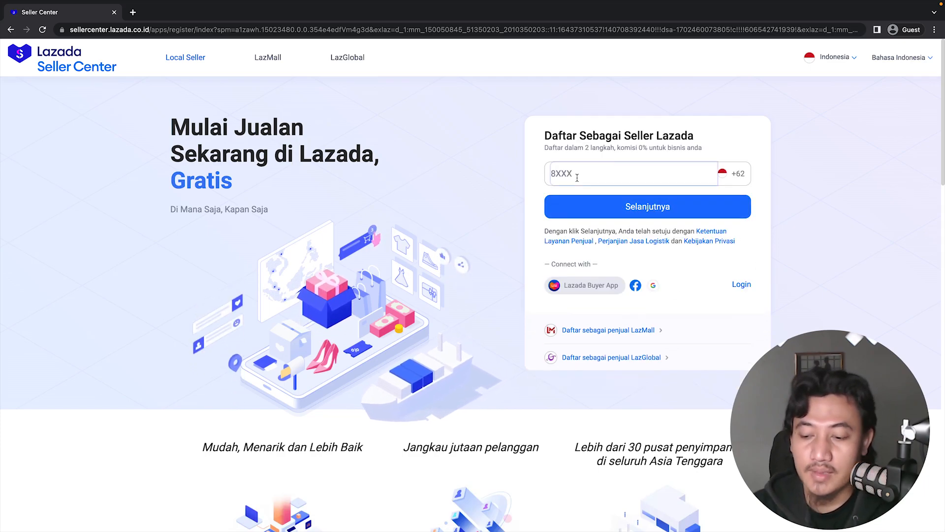
pyautogui.write('8')
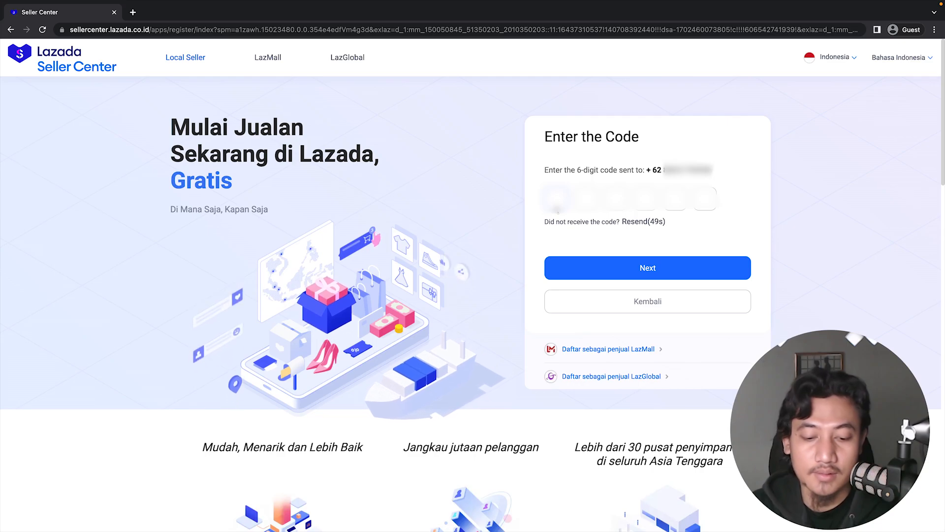
# Enter the 6-digit verification code sent to the phone and proceed.
pyautogui.write('12345')
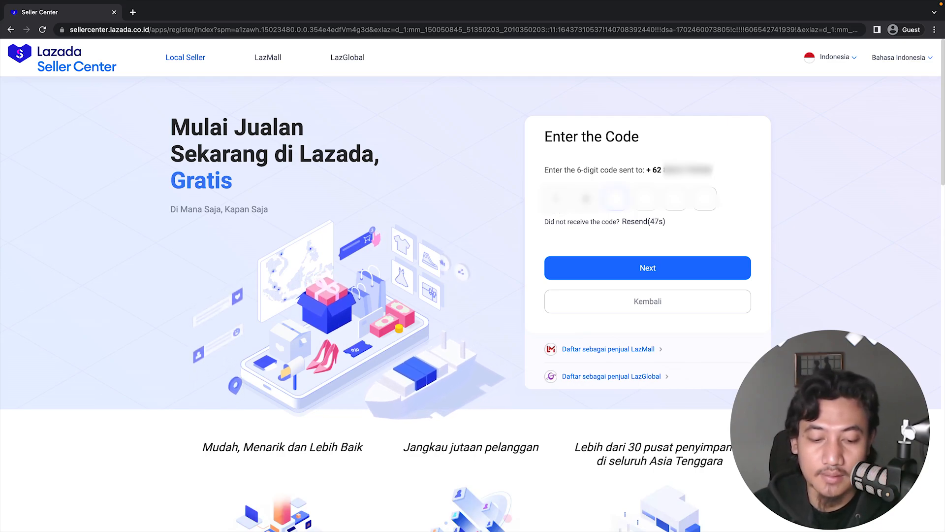
pyautogui.write('6')
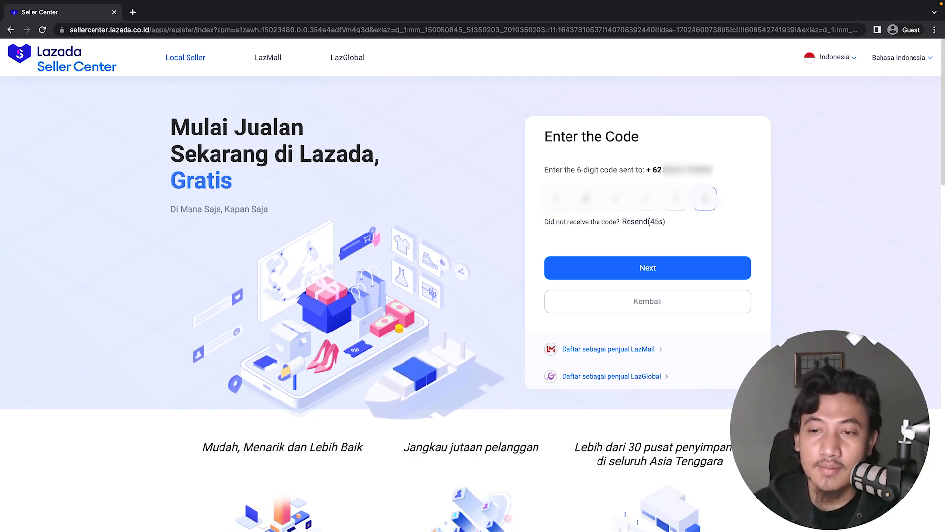
pyautogui.click(628, 270)
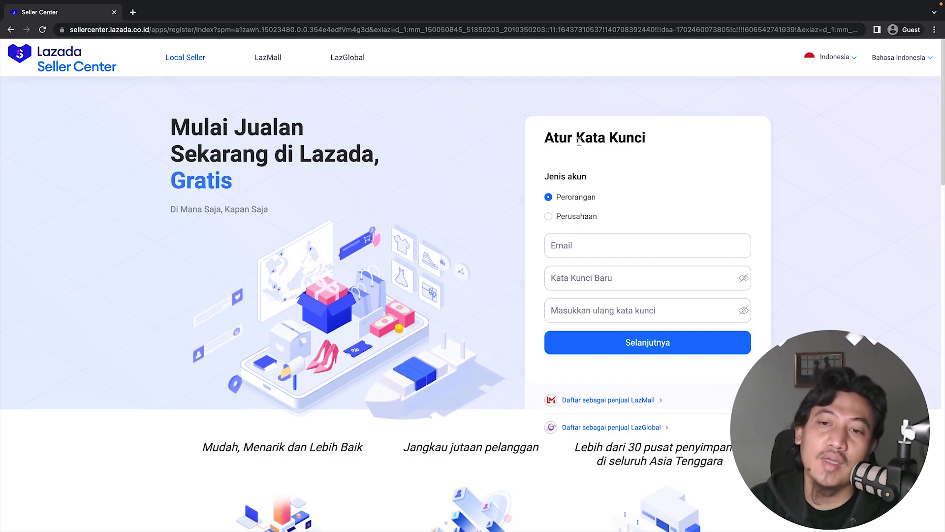
# Choose Perorangan as the account type and fill in the seller's e-mail address.
pyautogui.click(549, 216)
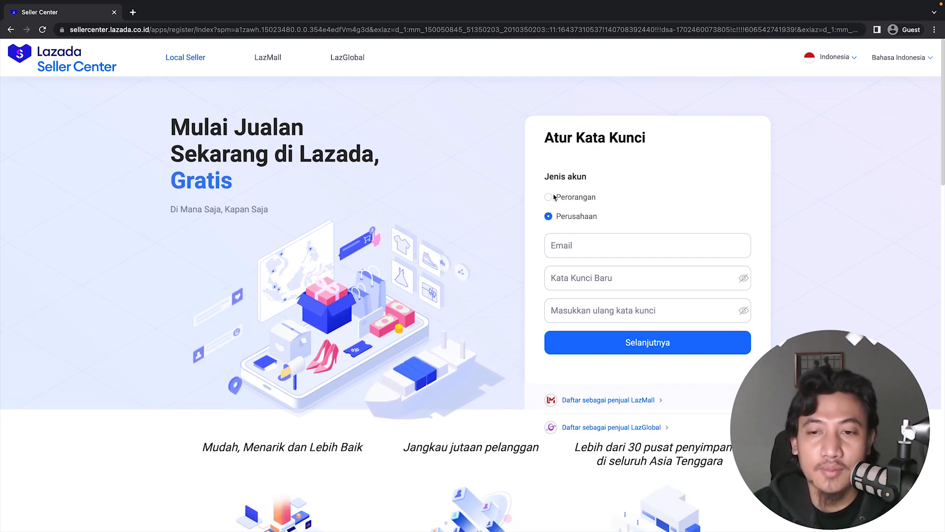
pyautogui.click(550, 198)
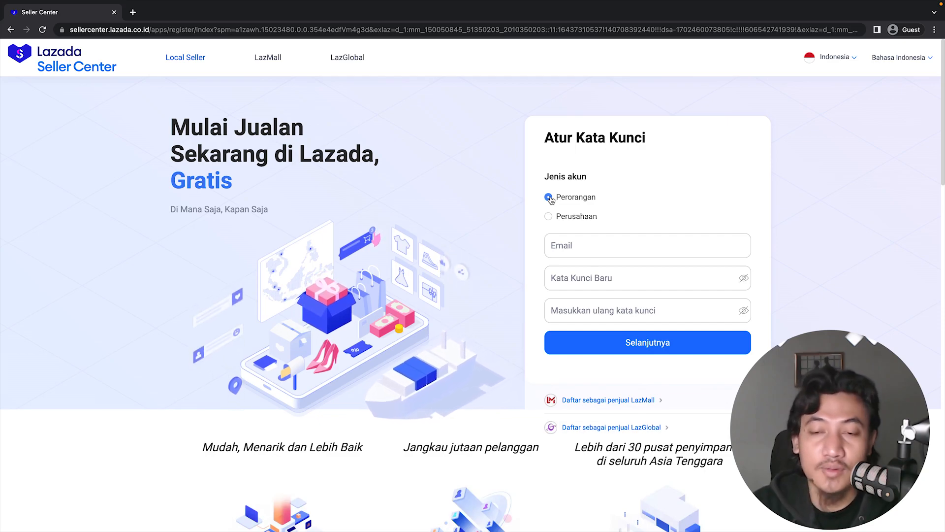
pyautogui.click(604, 248)
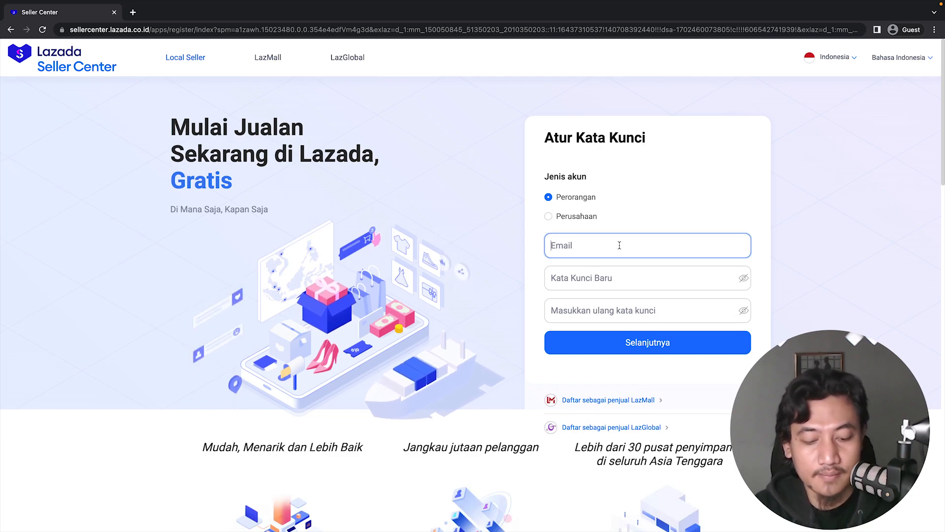
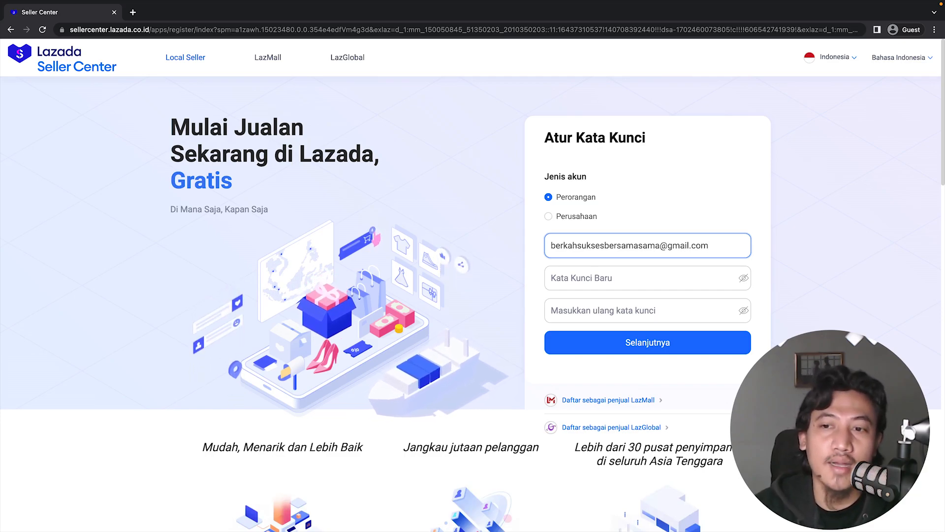
# Set the account password, re-enter it in the confirmation field, and continue.
pyautogui.click(608, 279)
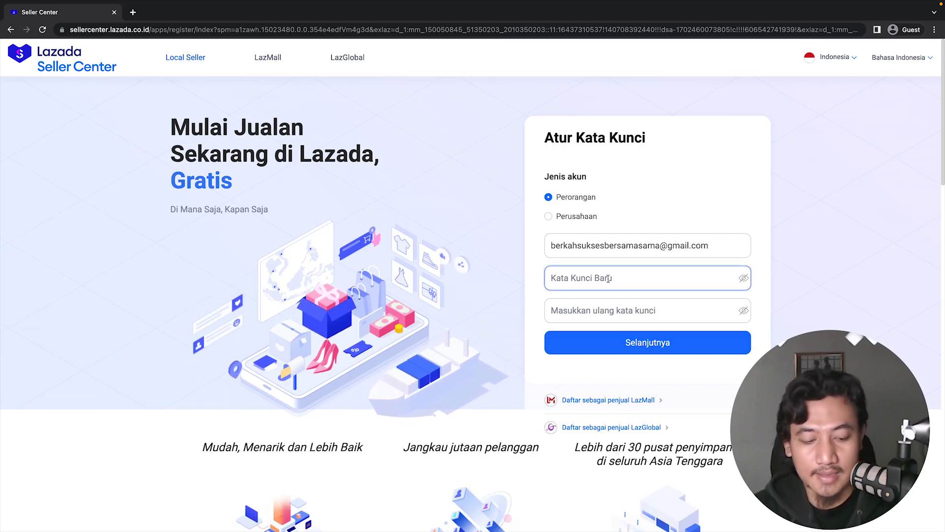
pyautogui.write('•••••••')
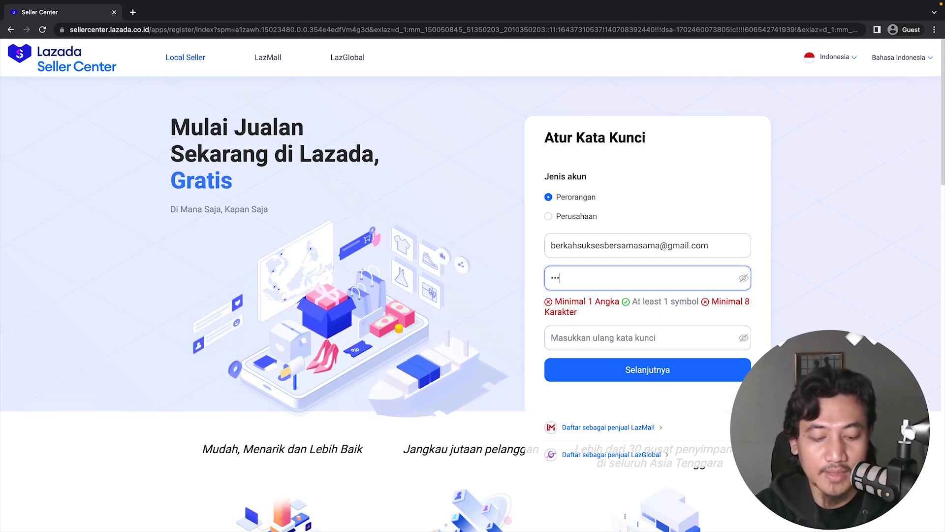
pyautogui.write('••')
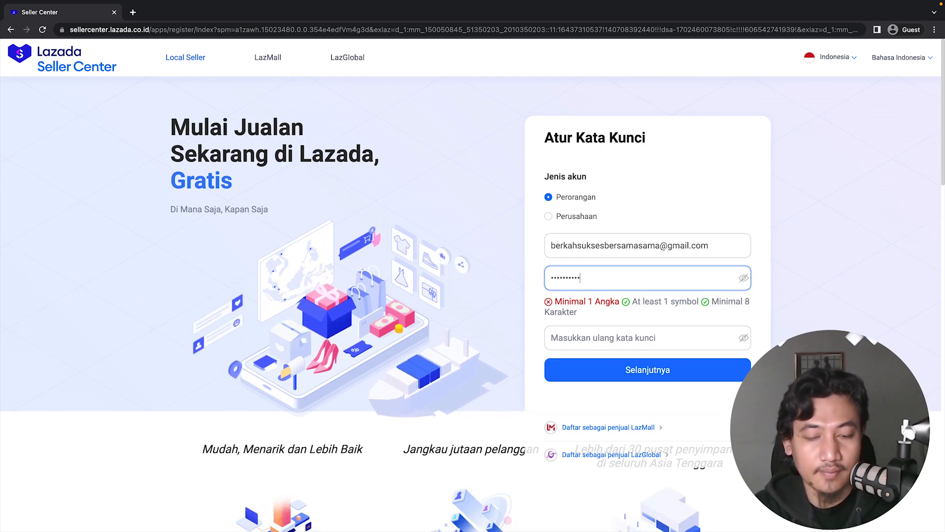
pyautogui.write('••')
pyautogui.click(612, 337)
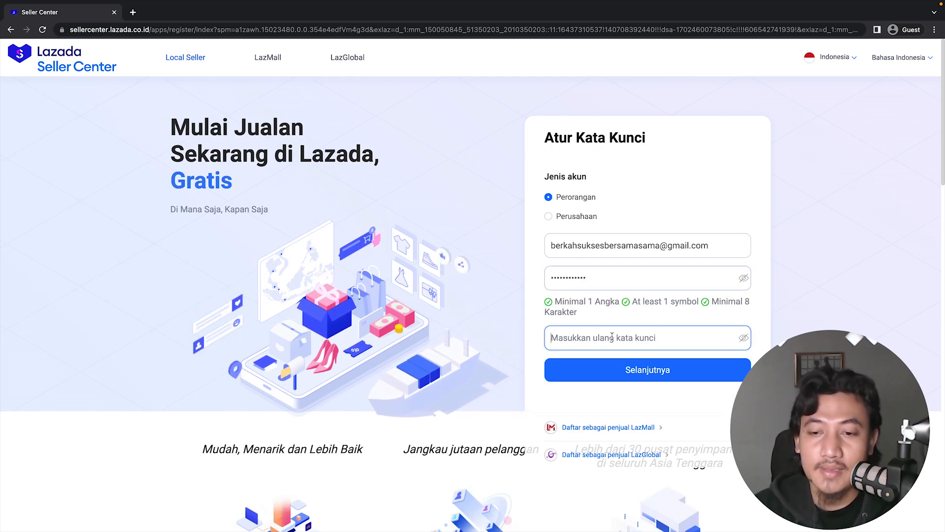
pyautogui.write('•••')
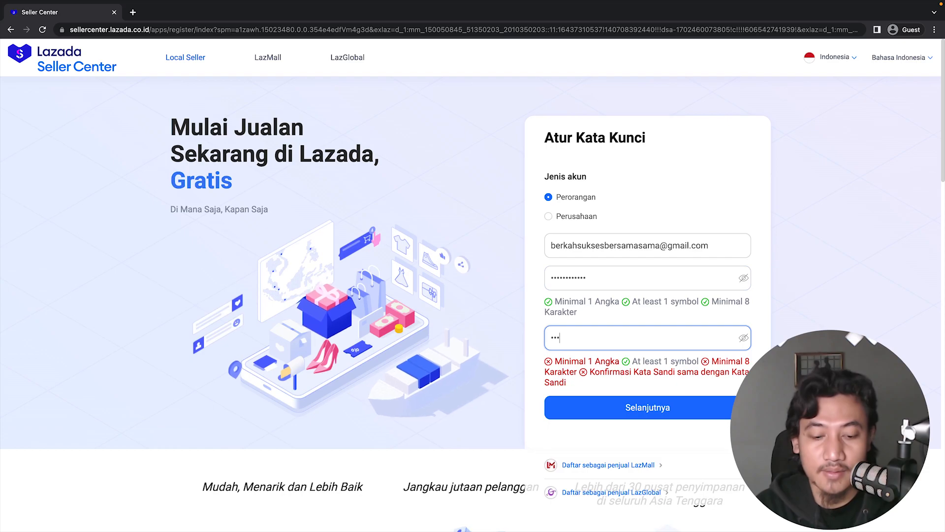
pyautogui.write('•••••••••')
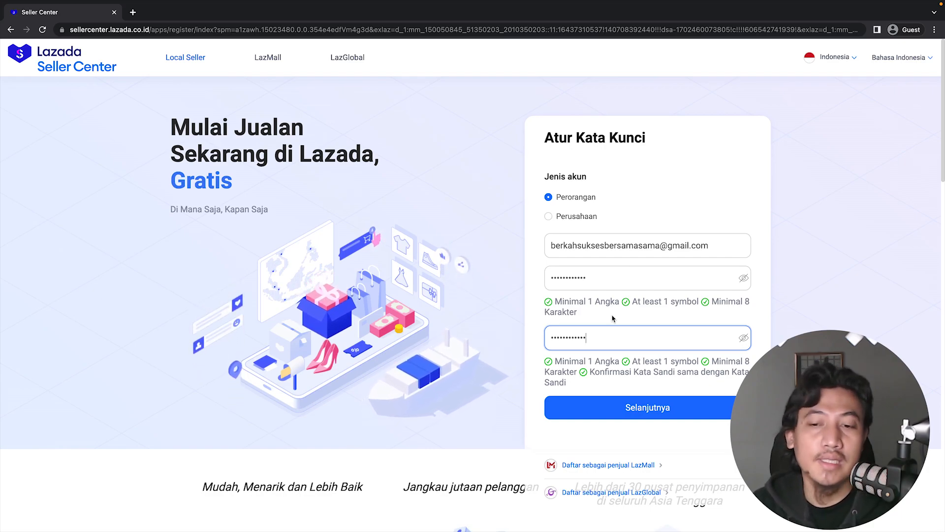
pyautogui.click(655, 403)
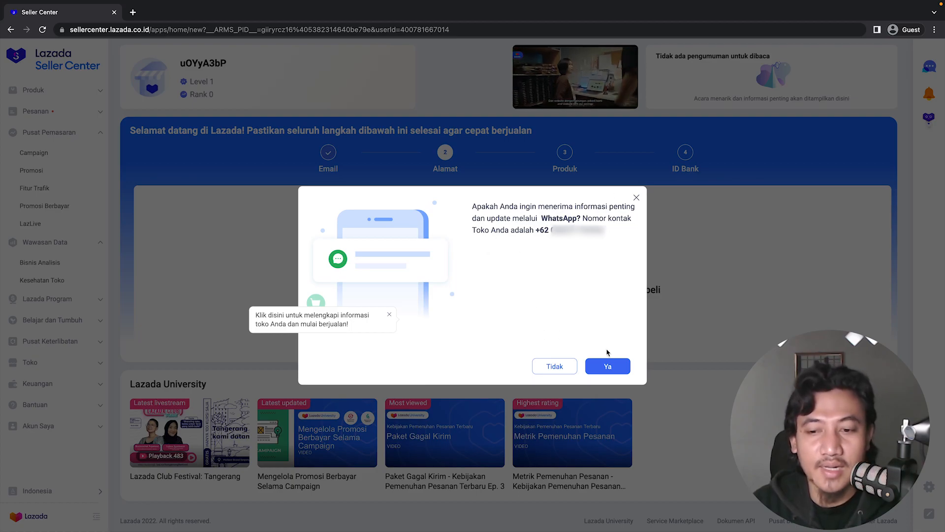
# Decline WhatsApp updates and start adding the store address.
pyautogui.click(555, 367)
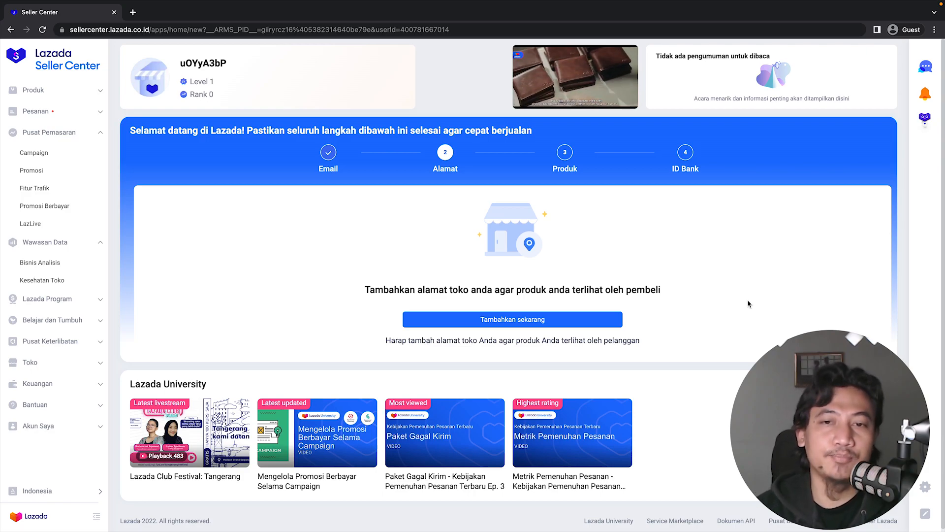
pyautogui.click(546, 321)
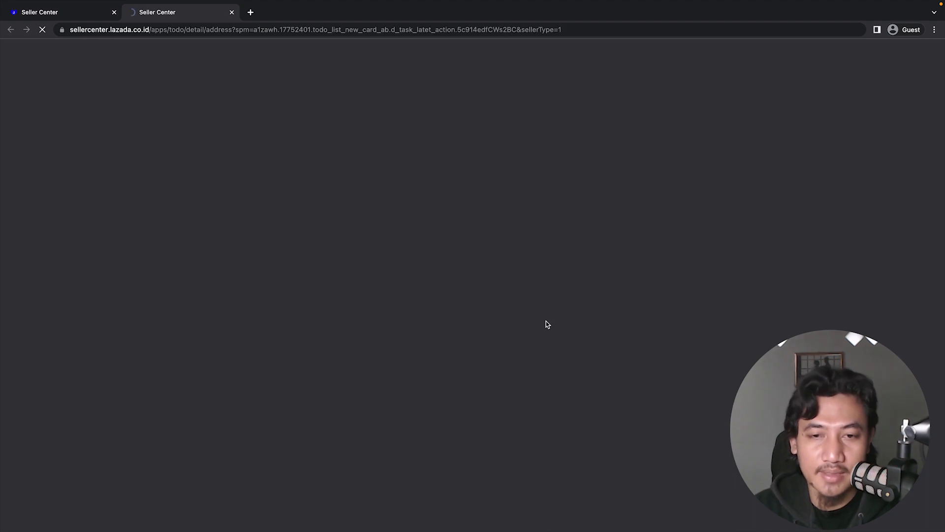
# Choose the warehouse region Di Yogyakarta / Kota Yogyakarta / Umbulharjo / Pandeyan.
pyautogui.click(177, 139)
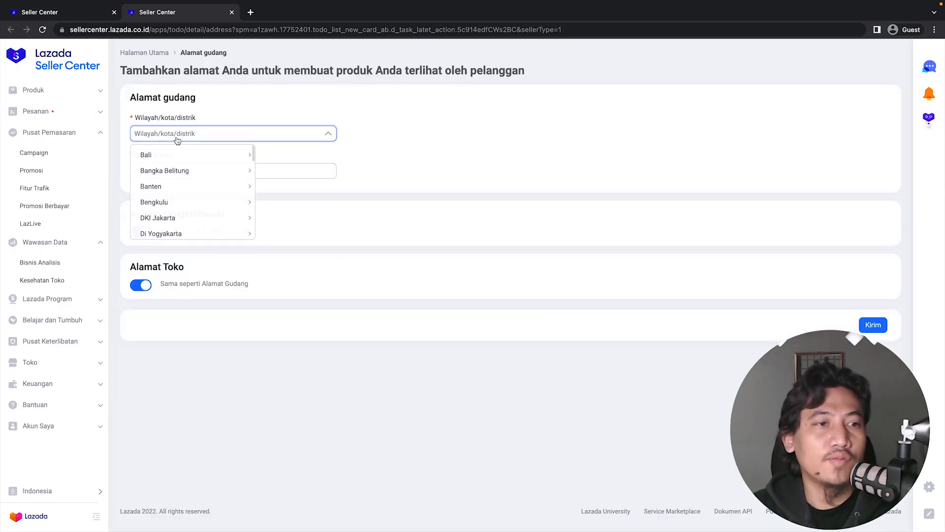
pyautogui.click(181, 233)
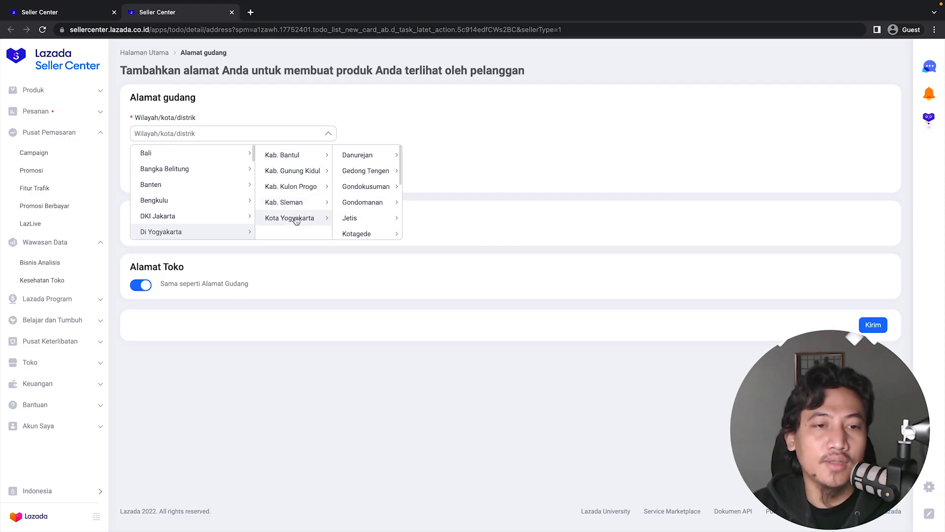
pyautogui.scroll(-3, 367, 197)
pyautogui.scroll(-5, 367, 206)
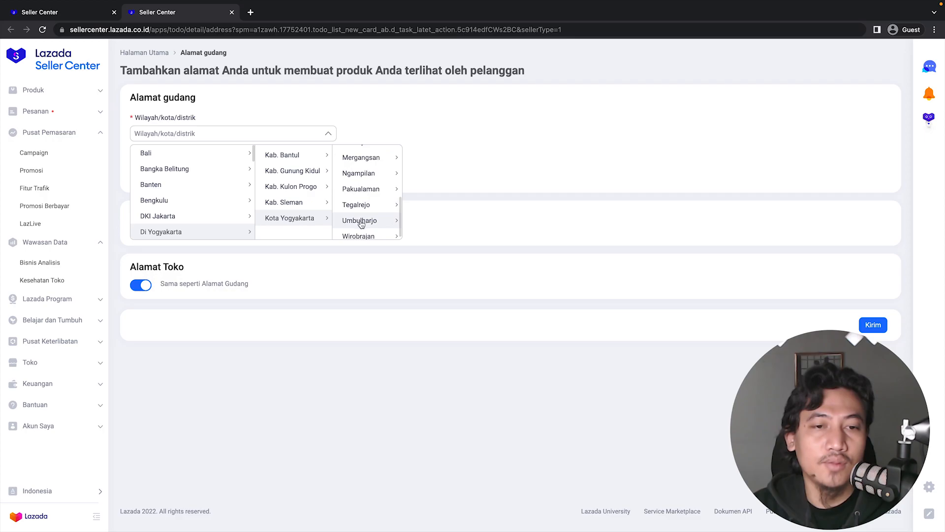
pyautogui.click(361, 223)
pyautogui.scroll(-1, 429, 203)
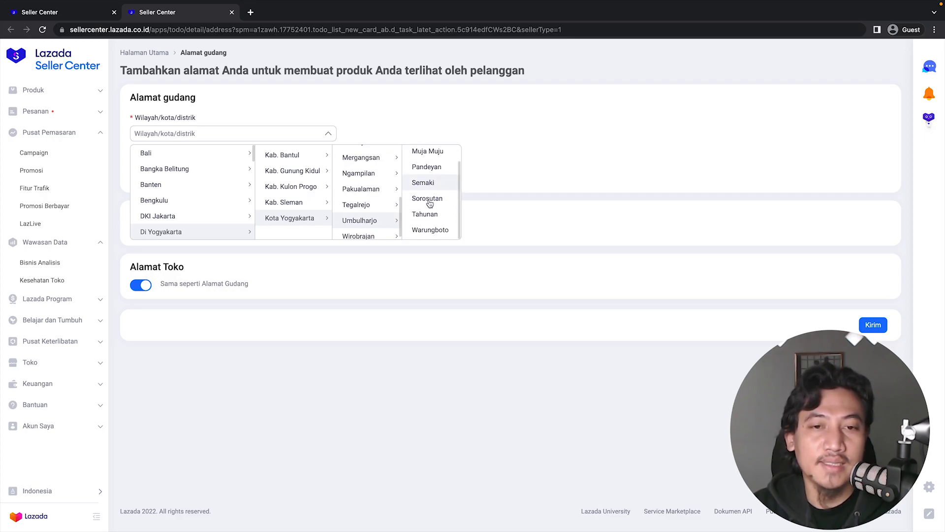
pyautogui.scroll(1, 431, 220)
pyautogui.scroll(-1, 432, 221)
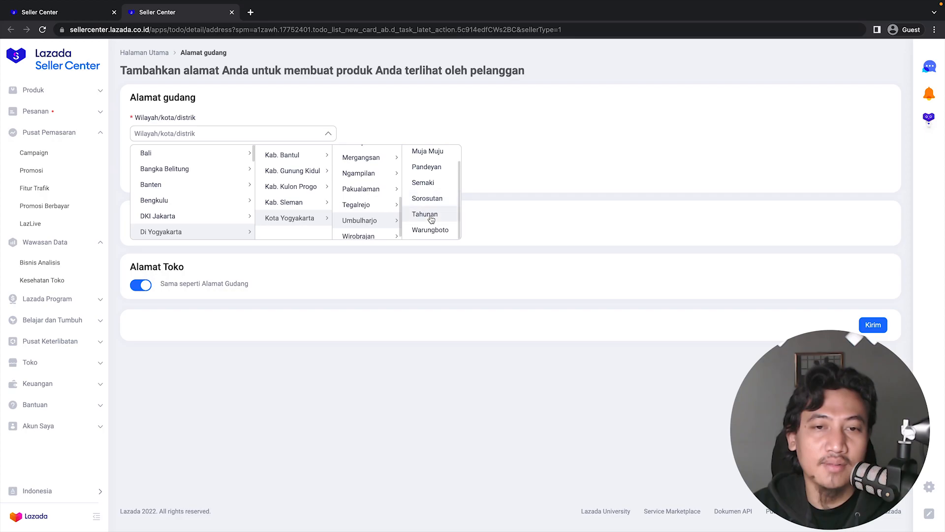
pyautogui.click(434, 169)
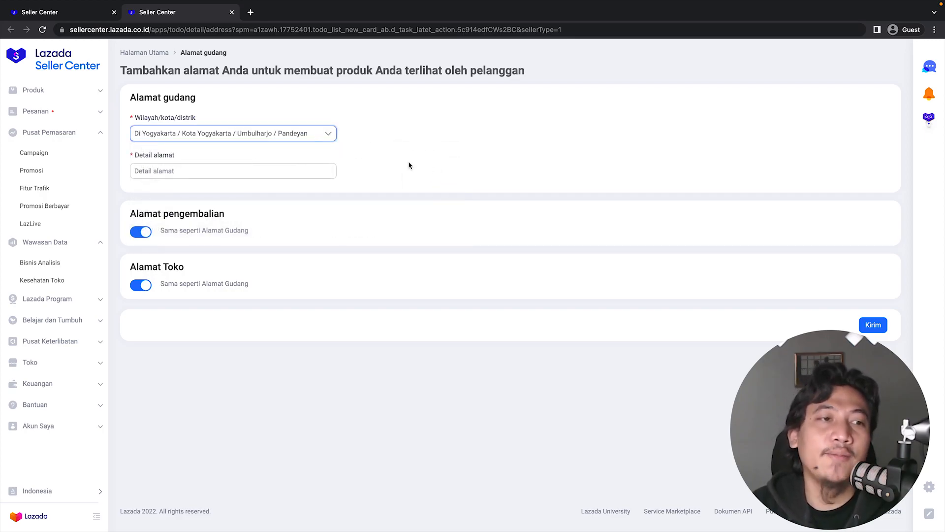
pyautogui.click(215, 172)
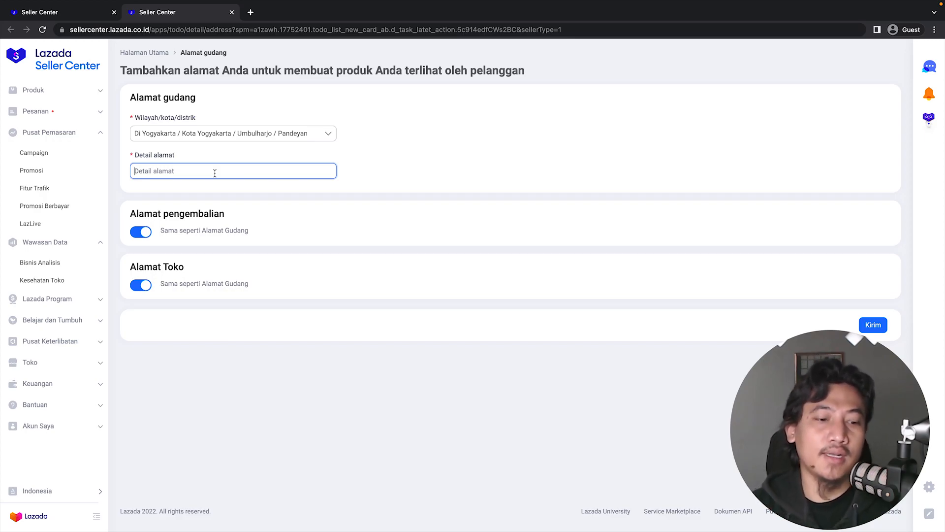
pyautogui.press('capslock')
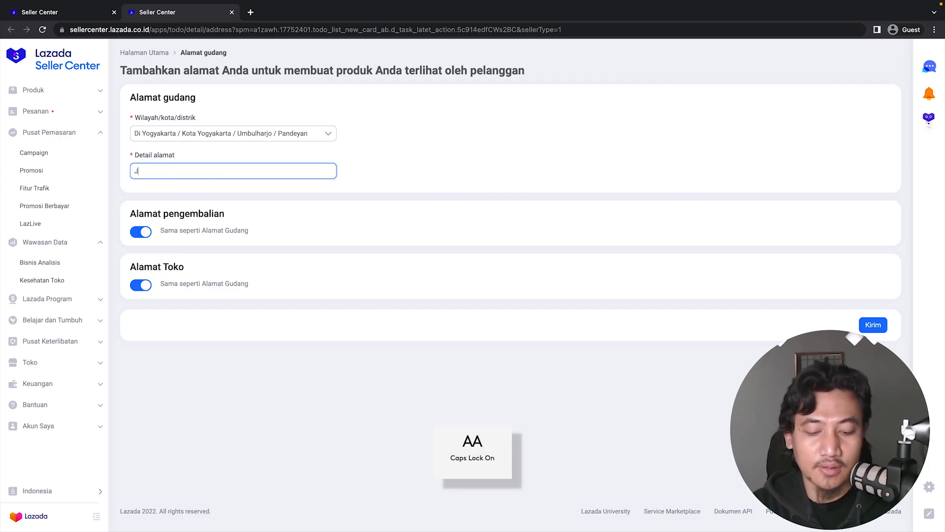
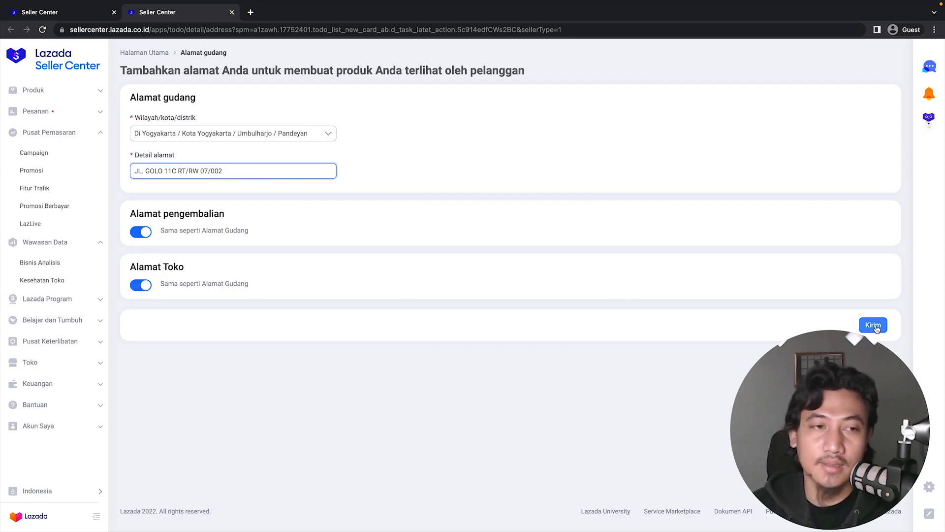
# Keep the return address the same as the warehouse address and submit the address form.
pyautogui.click(146, 231)
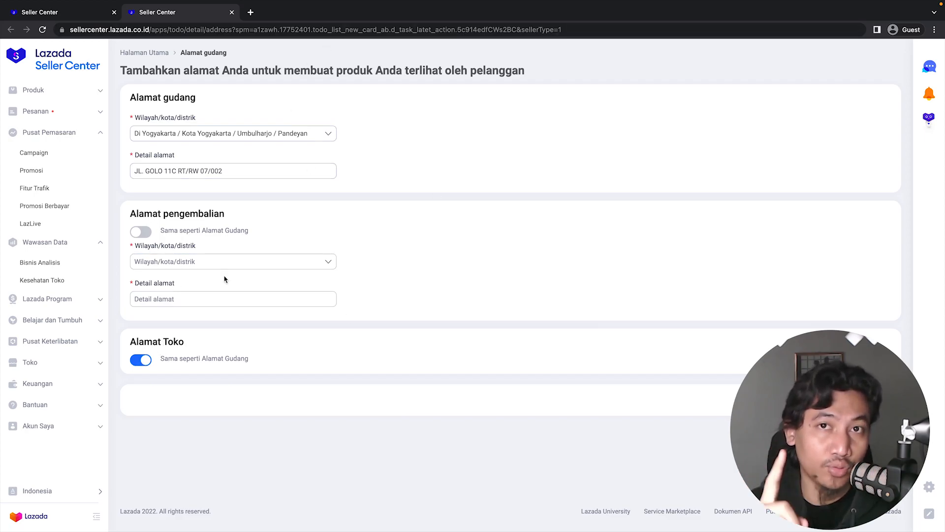
pyautogui.click(137, 232)
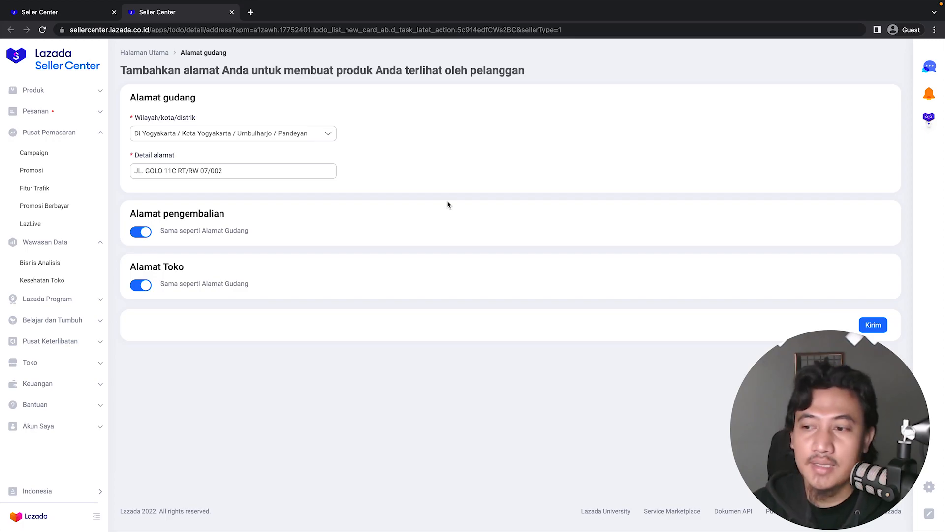
pyautogui.click(872, 326)
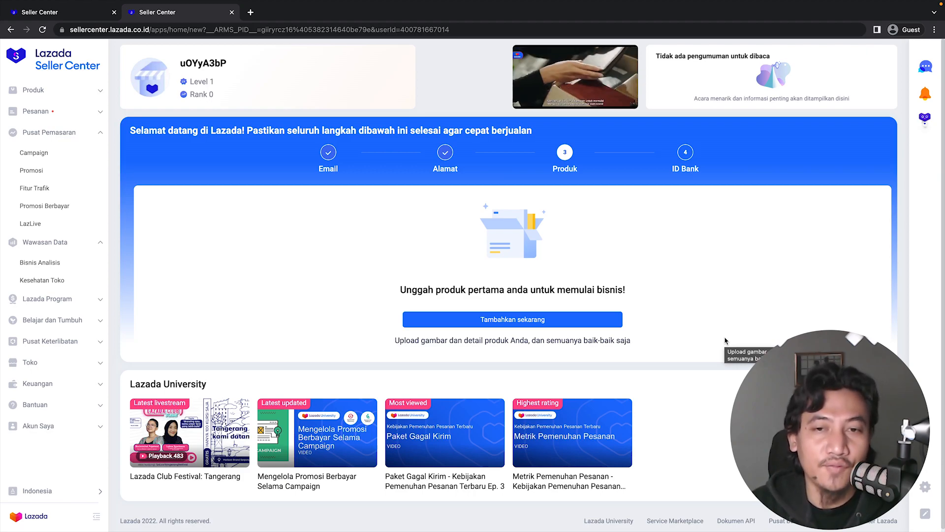
# Browse the Produk and ID Bank onboarding steps on the dashboard.
pyautogui.click(685, 154)
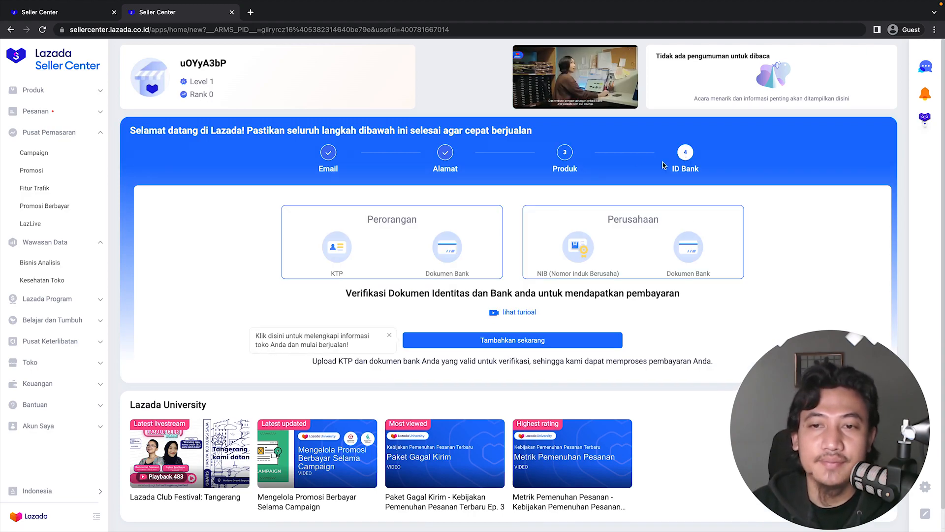
pyautogui.click(564, 153)
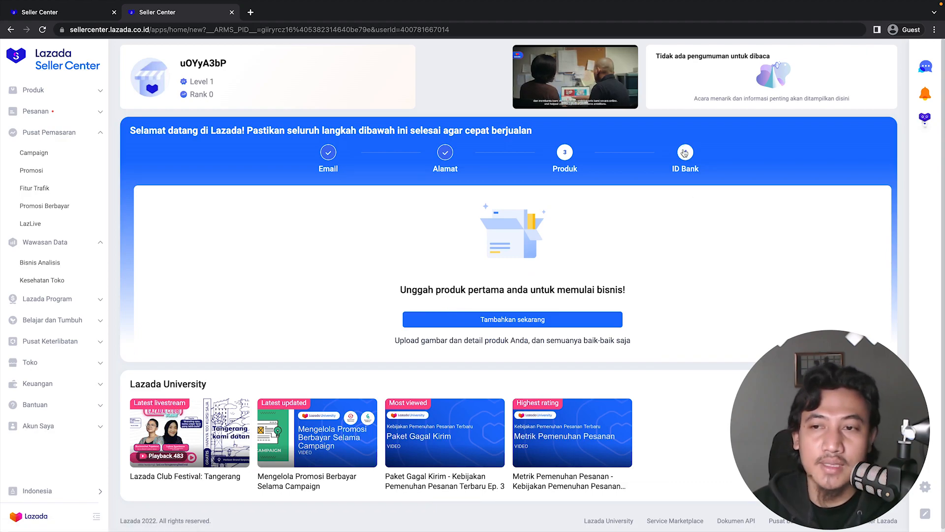
pyautogui.click(685, 153)
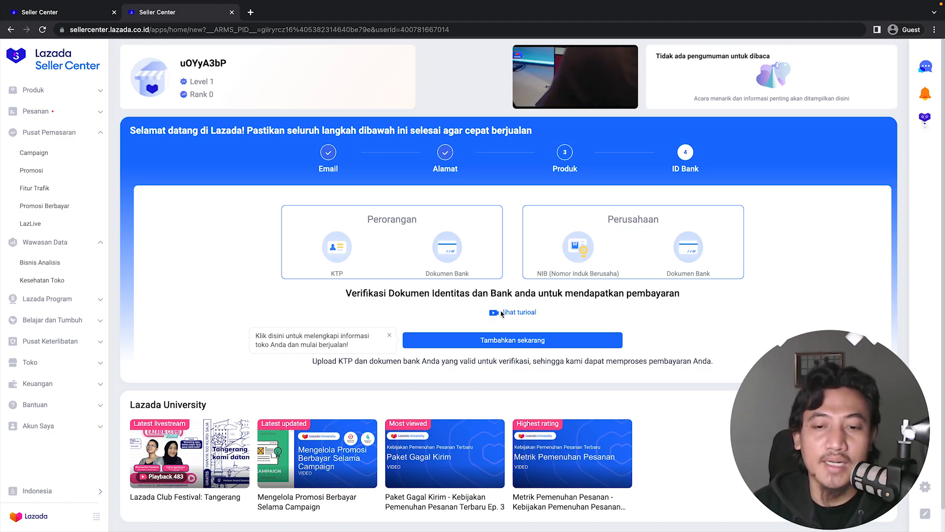
# Open the identity and bank document verification form and review its sections.
pyautogui.click(389, 336)
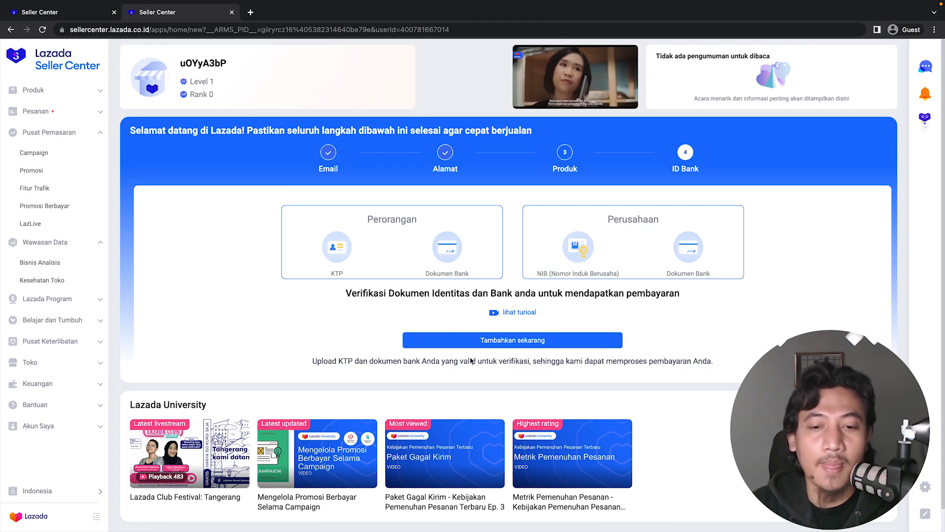
pyautogui.click(521, 345)
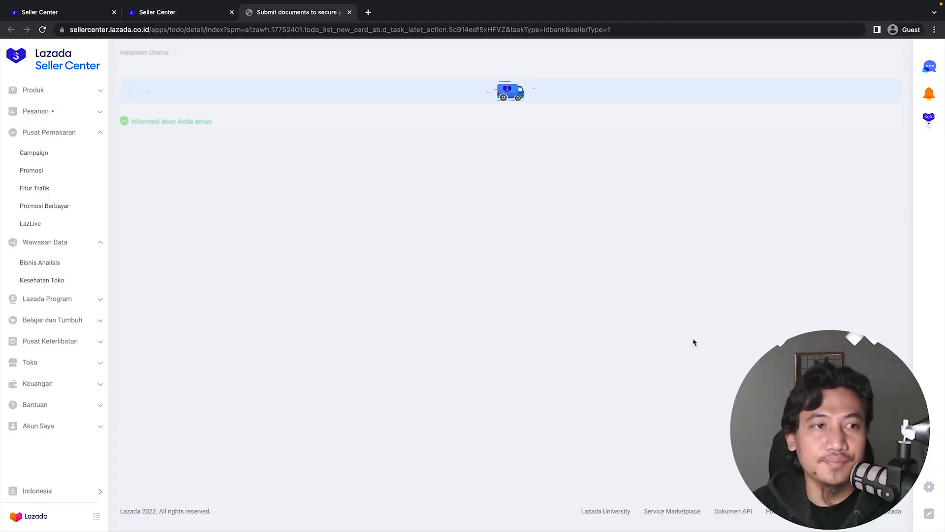
pyautogui.scroll(-1, 567, 324)
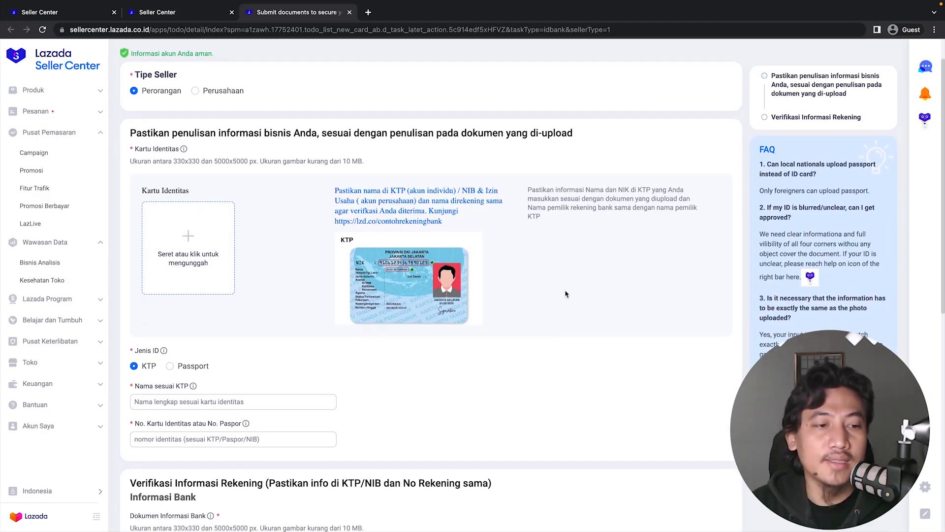
pyautogui.scroll(-5, 552, 224)
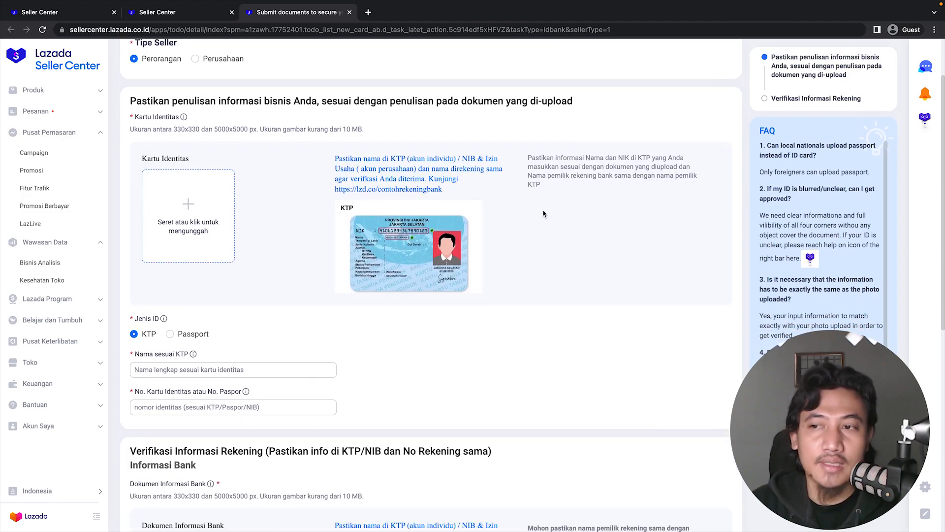
pyautogui.scroll(-4, 546, 215)
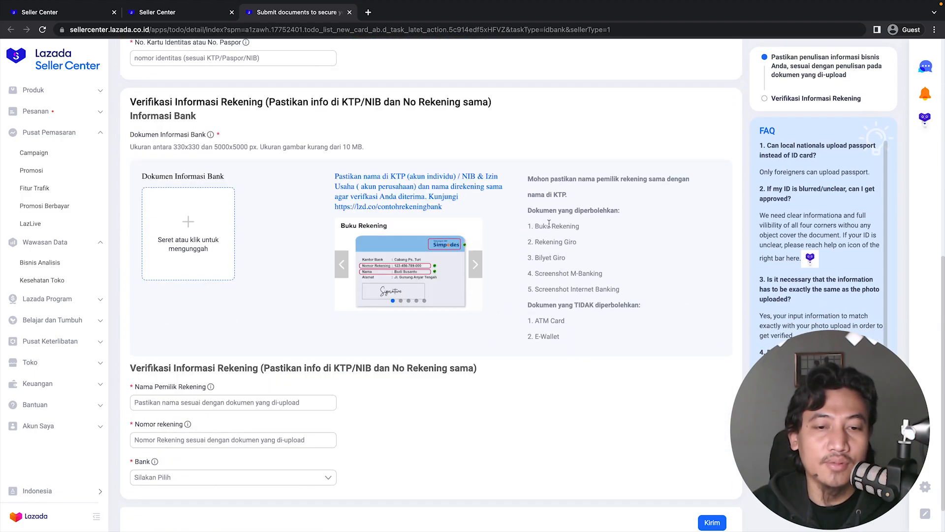
pyautogui.scroll(9, 473, 276)
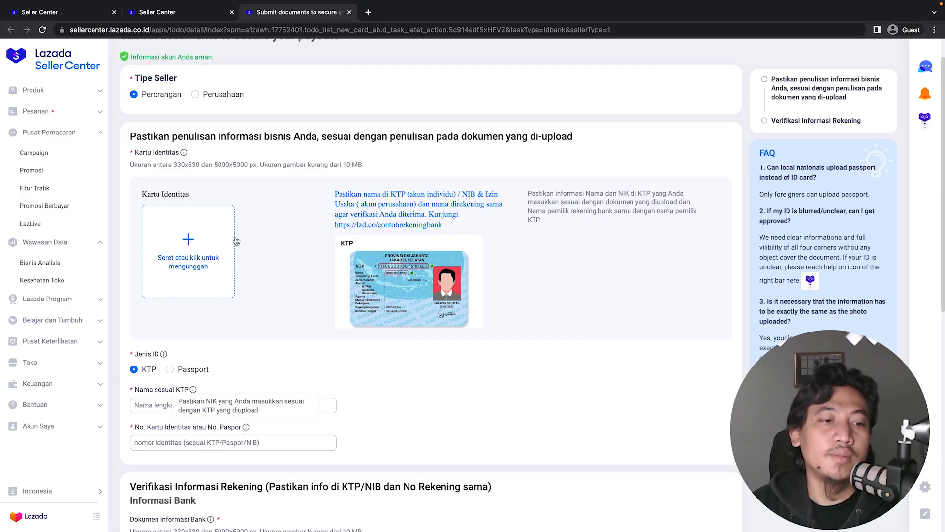
# Upload KTP.jpg as the identity card image and BUKU TABUNGAN.jpg as the bank document.
pyautogui.scroll(-1, 261, 300)
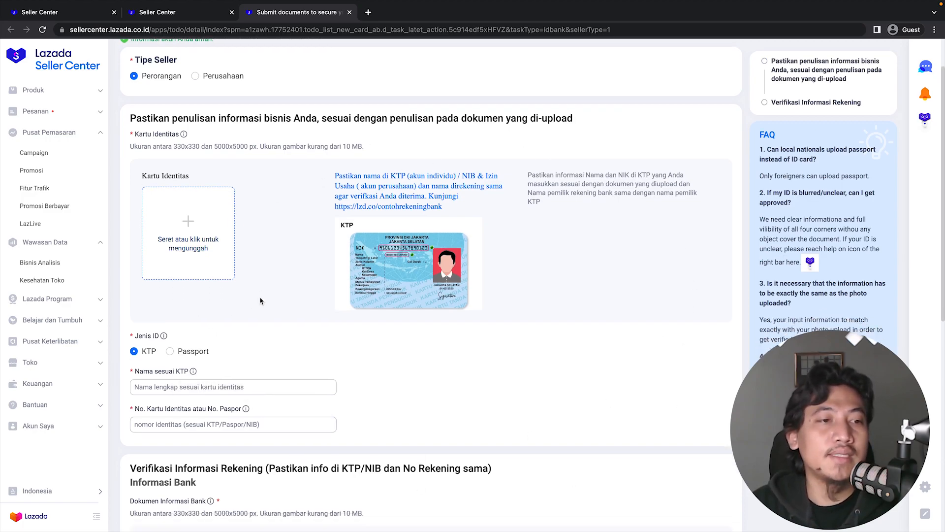
pyautogui.click(196, 213)
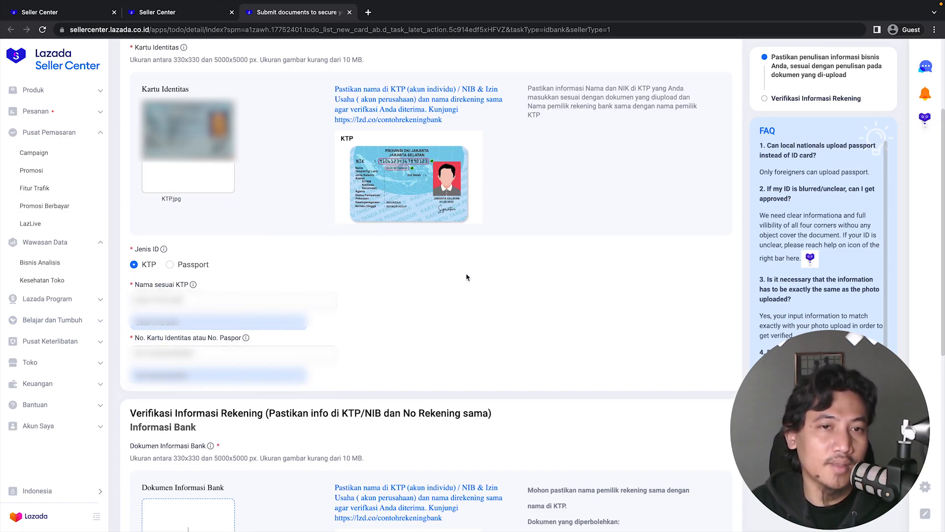
pyautogui.scroll(-1, 254, 314)
pyautogui.scroll(-3, 321, 301)
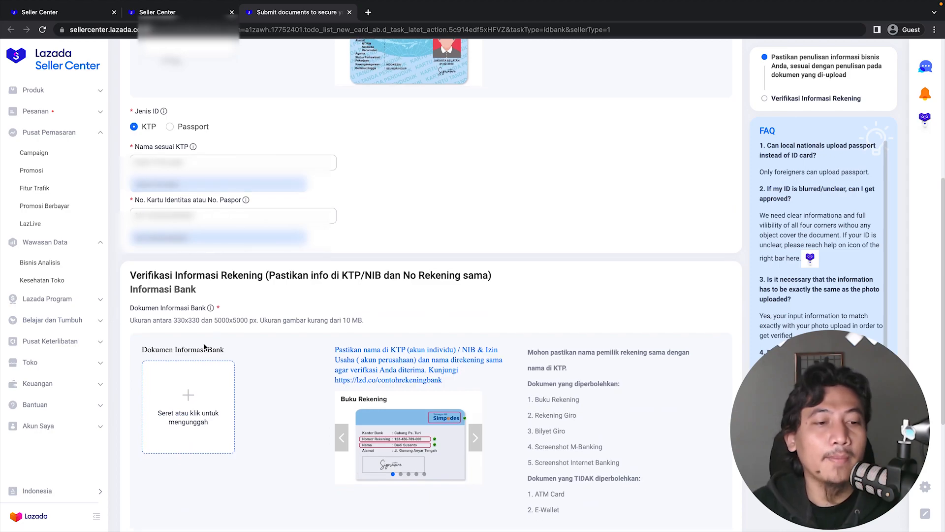
pyautogui.scroll(-1, 305, 344)
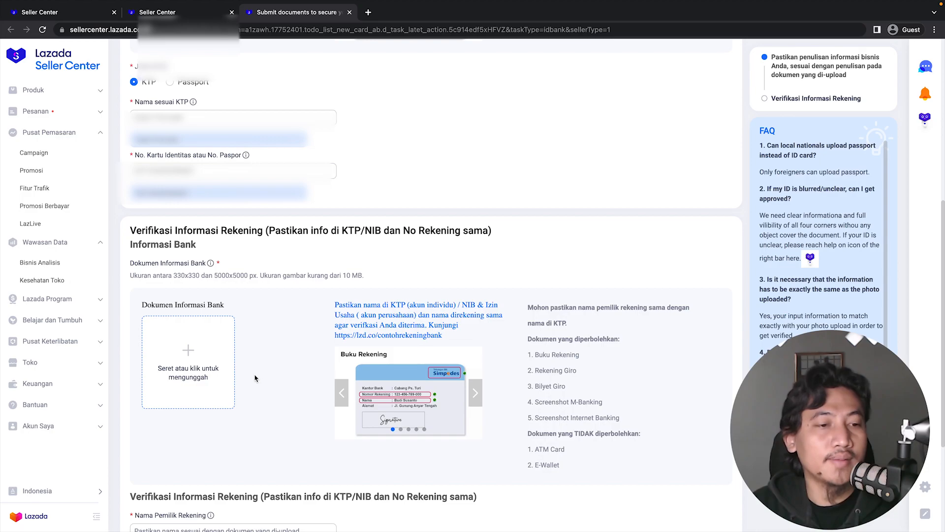
pyautogui.click(193, 362)
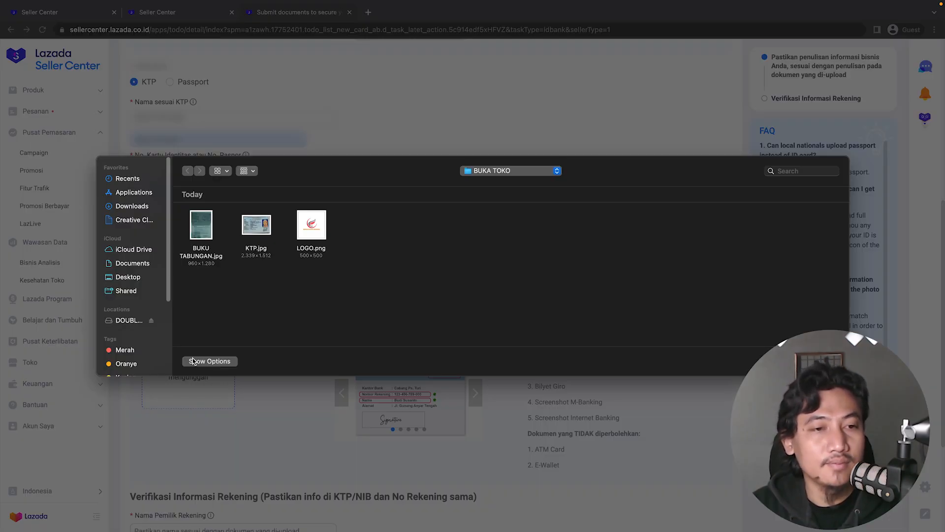
pyautogui.doubleClick(203, 245)
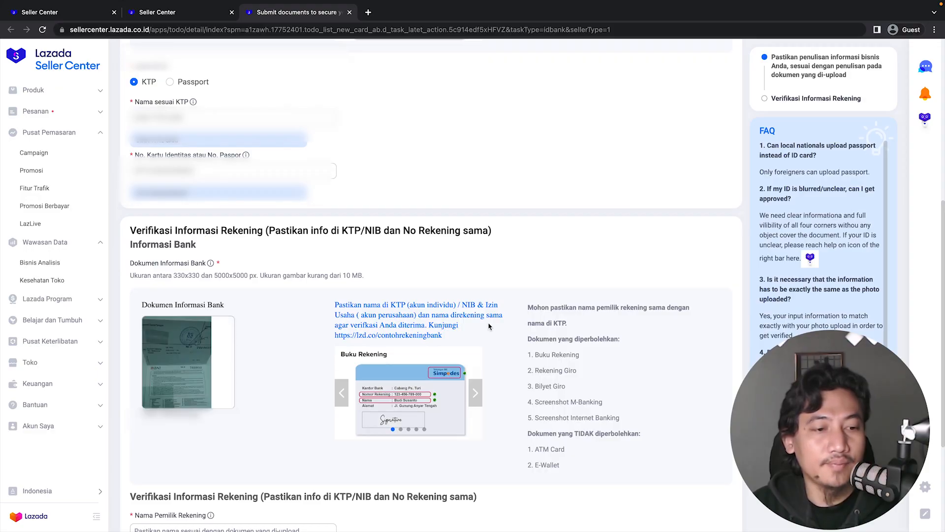
# Enter the bank account holder's name.
pyautogui.scroll(-4, 419, 373)
pyautogui.scroll(-2, 365, 379)
pyautogui.click(241, 333)
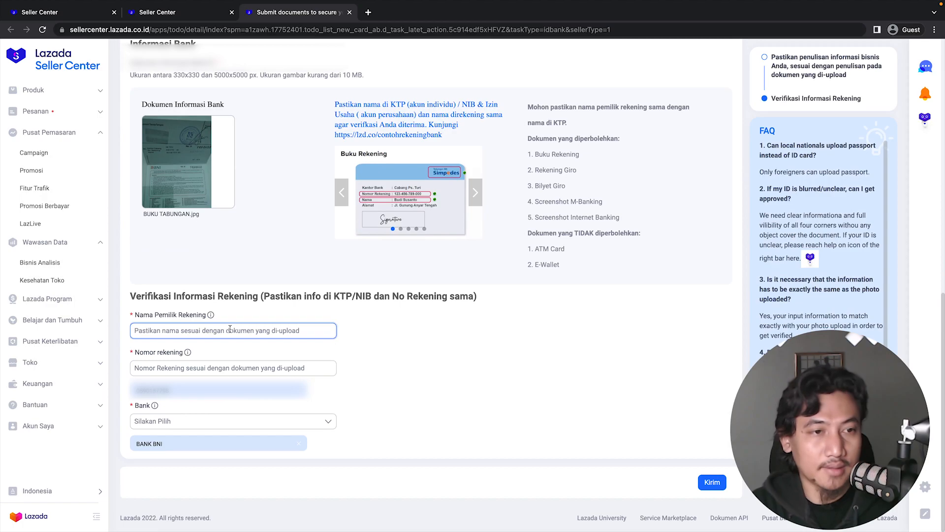
pyautogui.write('S')
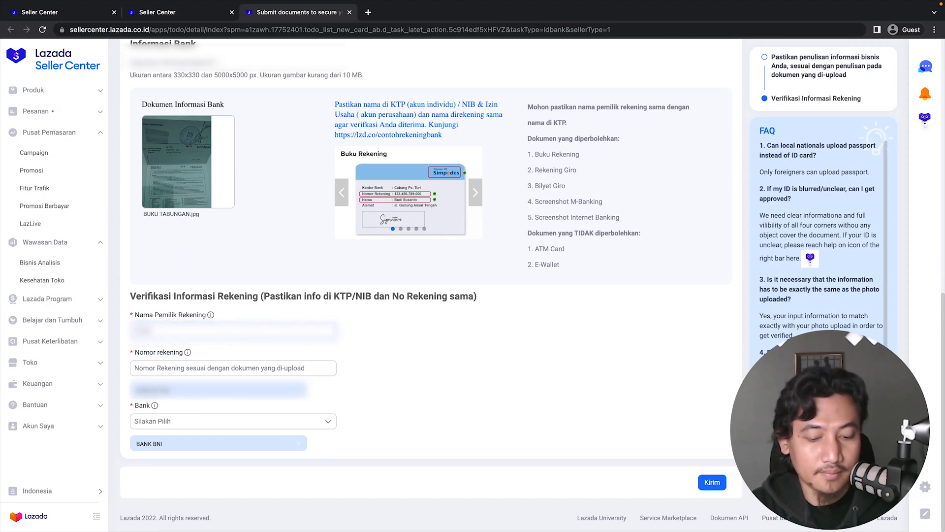
pyautogui.write('wan')
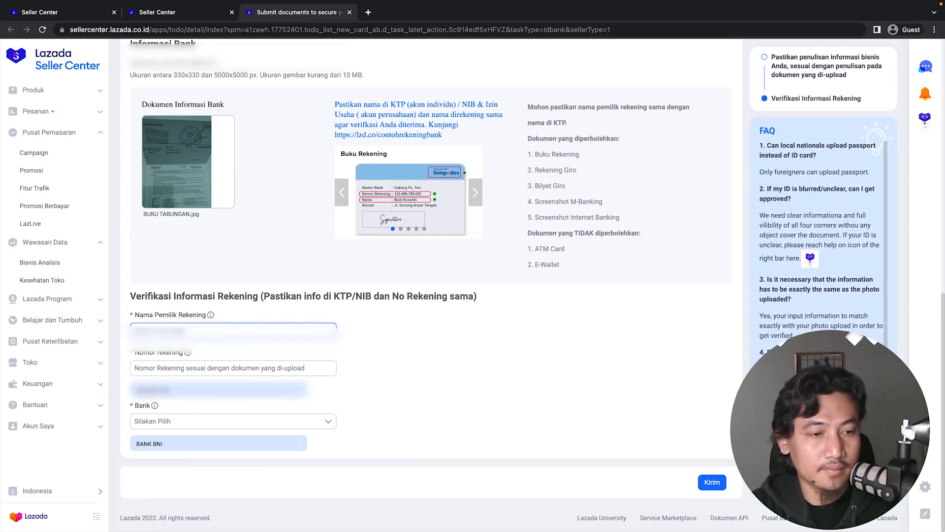
# Fill in the bank account number and choose BANK BNI as the bank.
pyautogui.scroll(7, 254, 314)
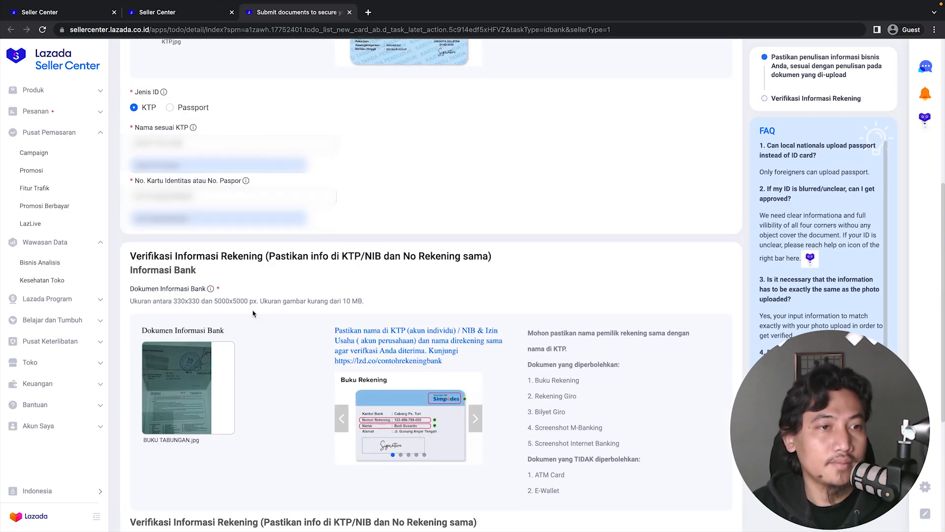
pyautogui.scroll(-7, 254, 313)
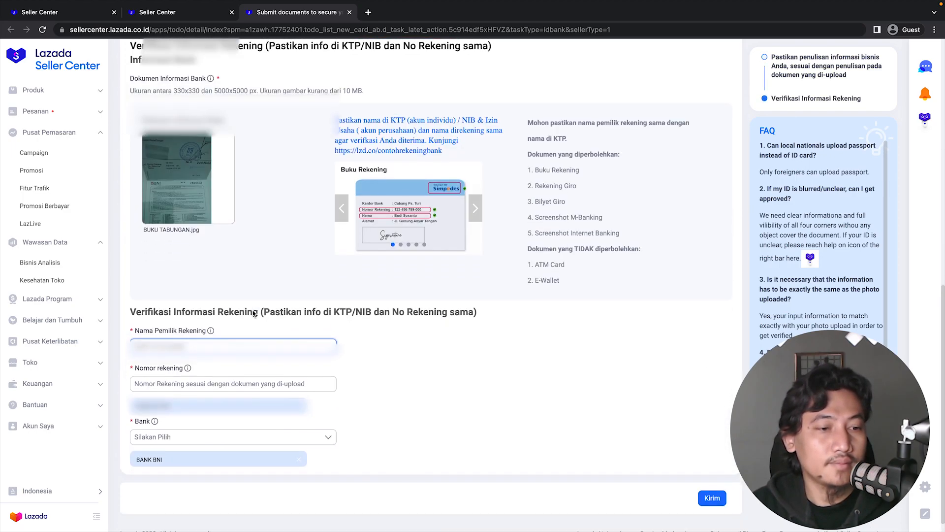
pyautogui.click(189, 371)
pyautogui.click(176, 393)
pyautogui.click(177, 445)
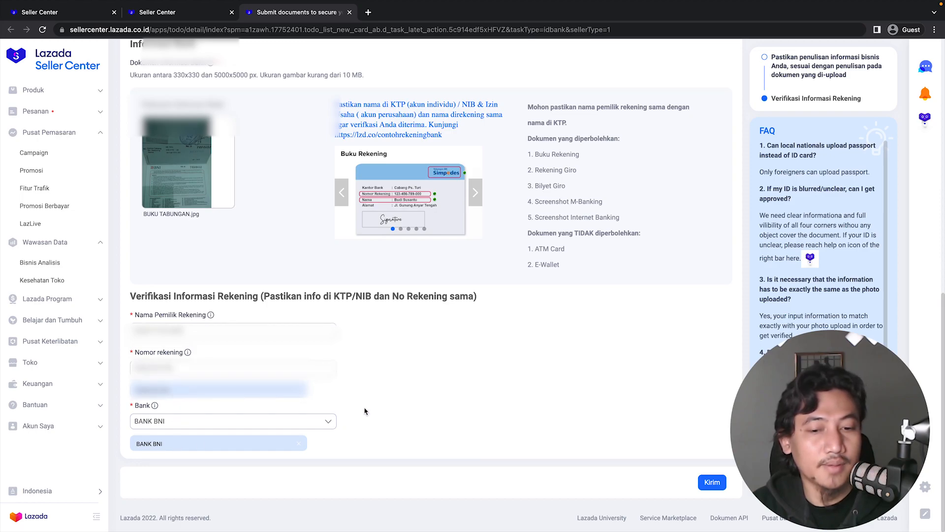
pyautogui.scroll(10, 429, 389)
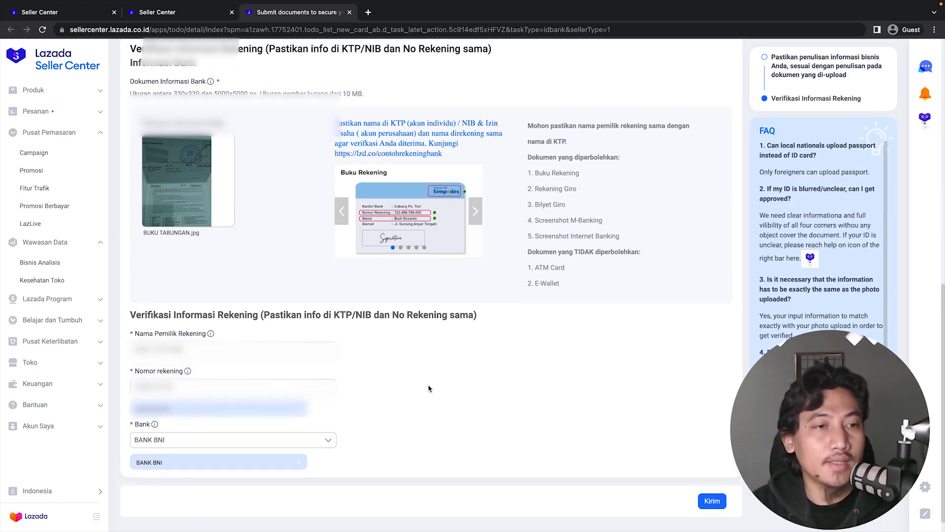
pyautogui.scroll(-10, 431, 386)
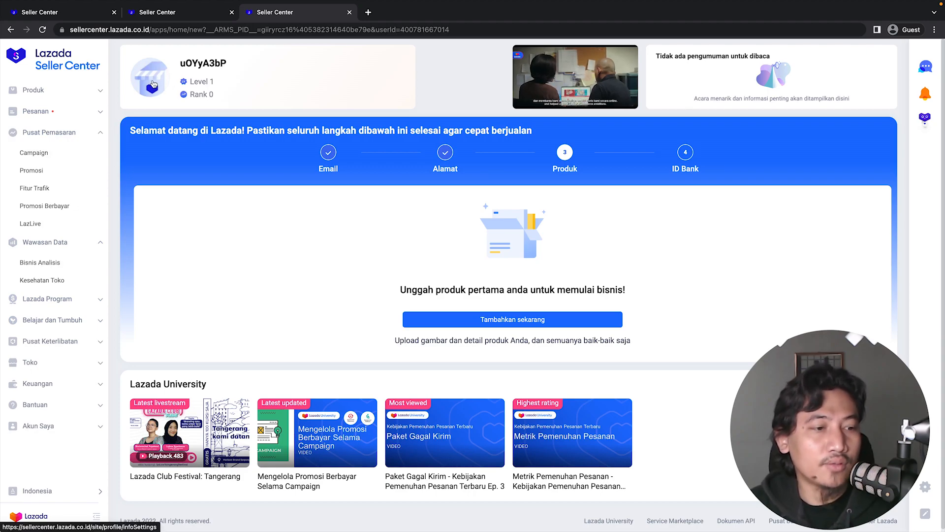
# Open the store profile settings and dismiss the welcome and feedback pop-ups.
pyautogui.click(56, 364)
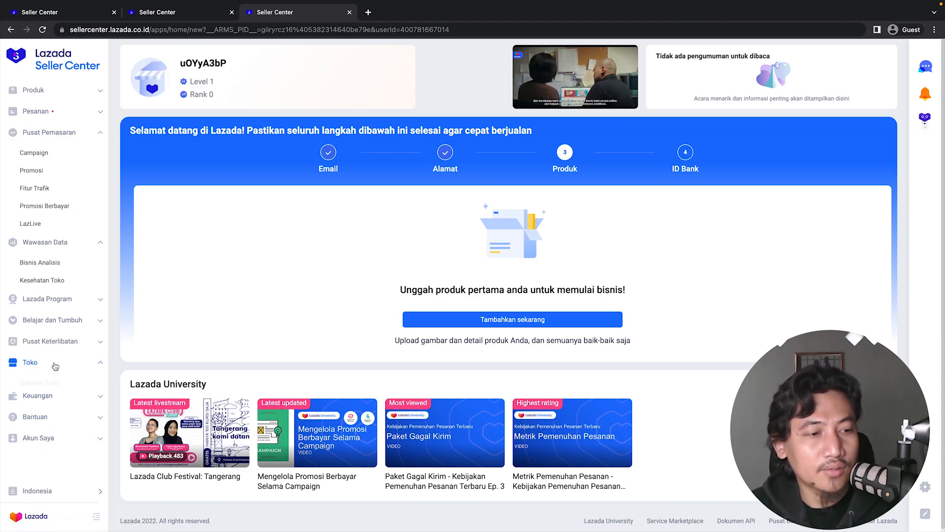
pyautogui.click(44, 400)
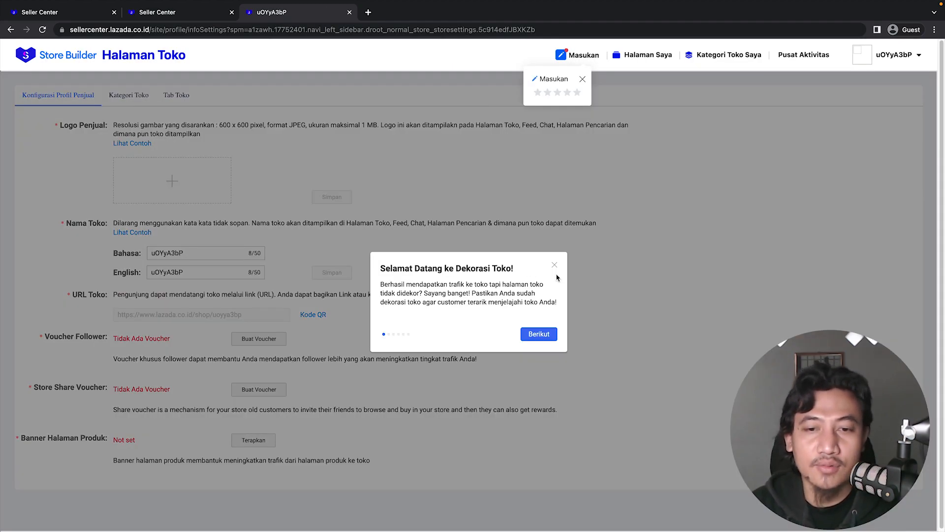
pyautogui.click(554, 266)
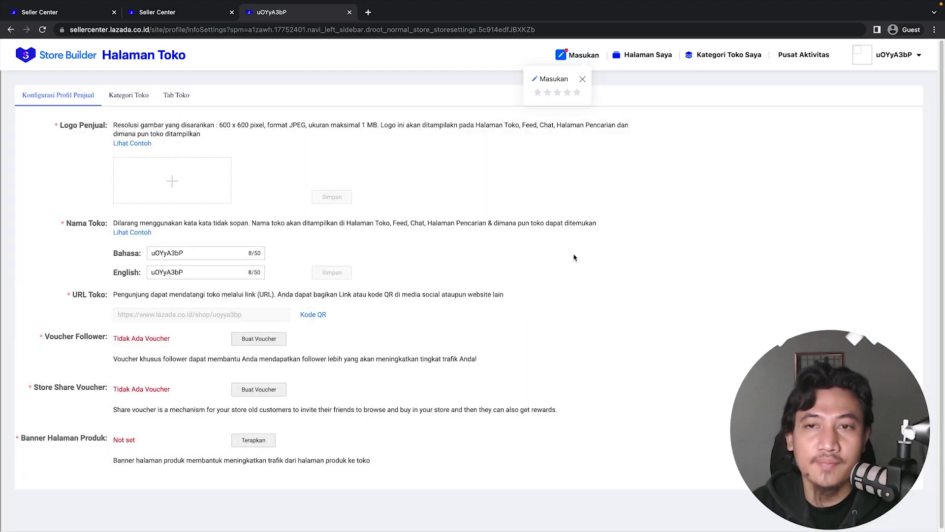
pyautogui.click(583, 81)
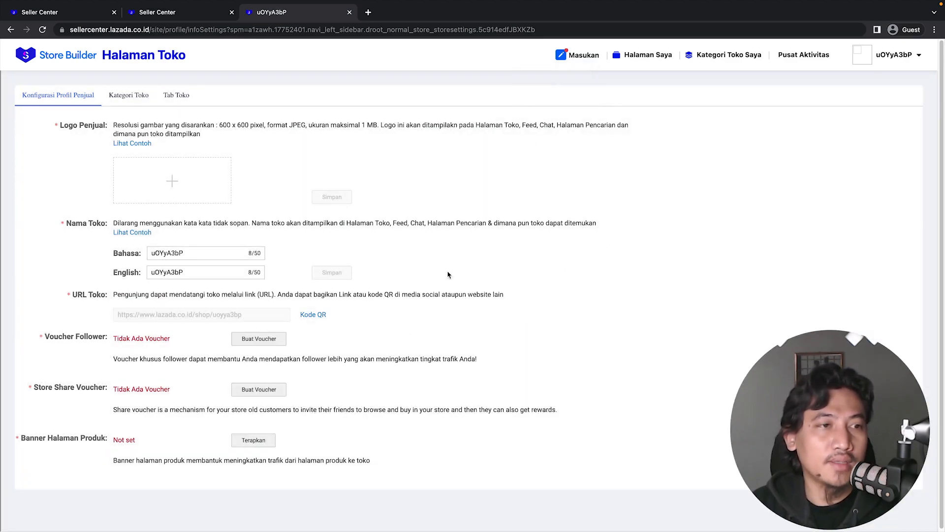
# Set the local-language store name to BERKAH SUKSES BERSAMA.
pyautogui.scroll(-1, 366, 262)
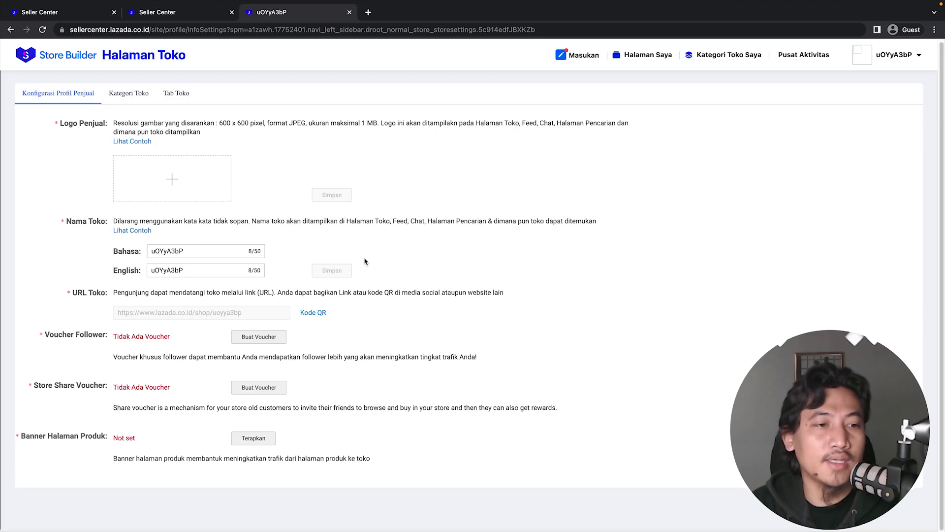
pyautogui.doubleClick(215, 251)
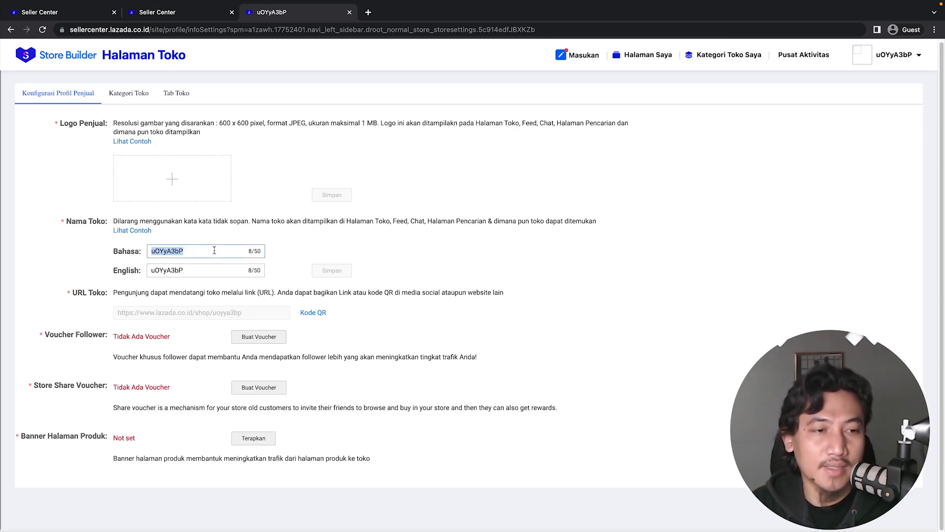
pyautogui.write('BERKAH SU')
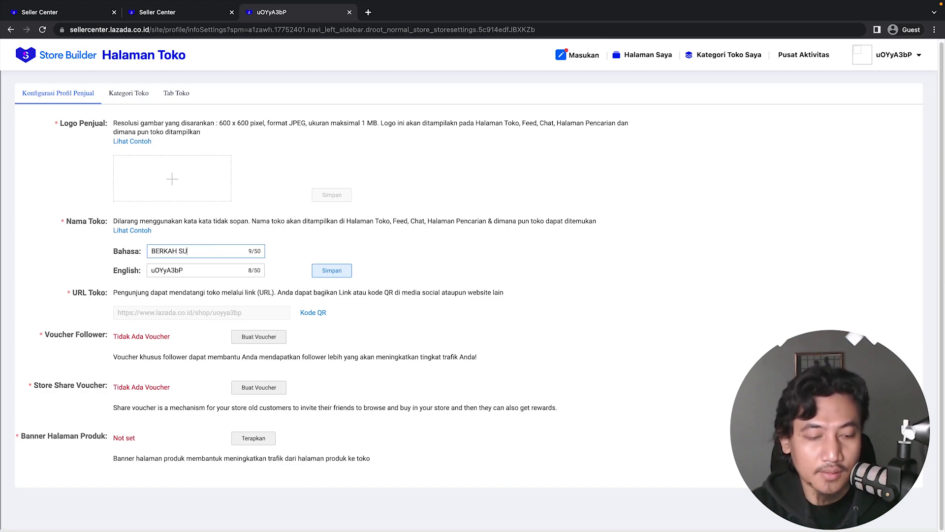
pyautogui.write('KSES BERSA')
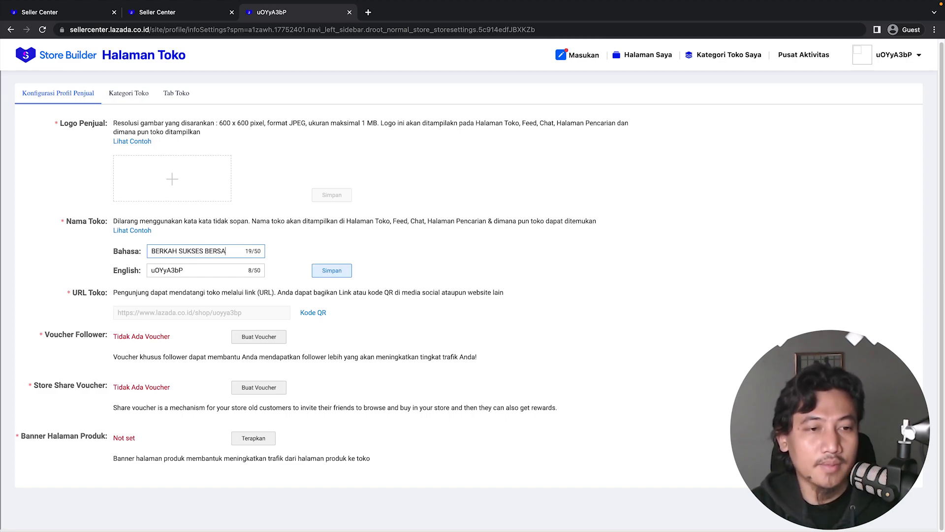
pyautogui.write('MA')
# Set the English store name to BERKAH SUKSES BERSAMA.
pyautogui.click(203, 273)
pyautogui.doubleClick(203, 274)
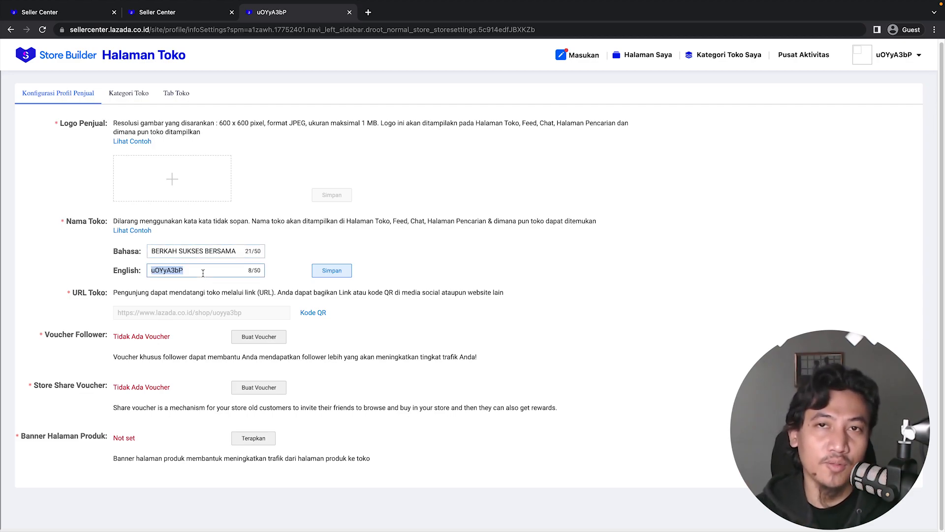
pyautogui.write('BERKAH')
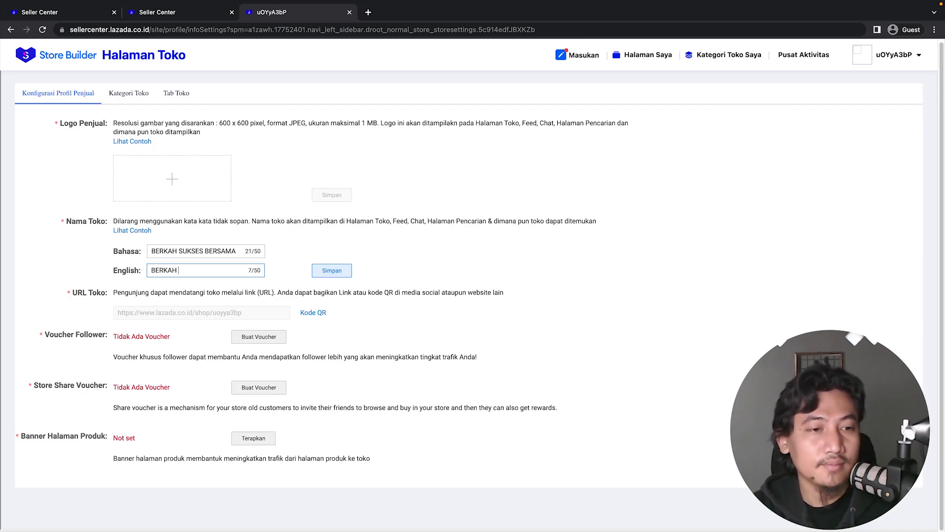
pyautogui.write('BERKAH SUKSES')
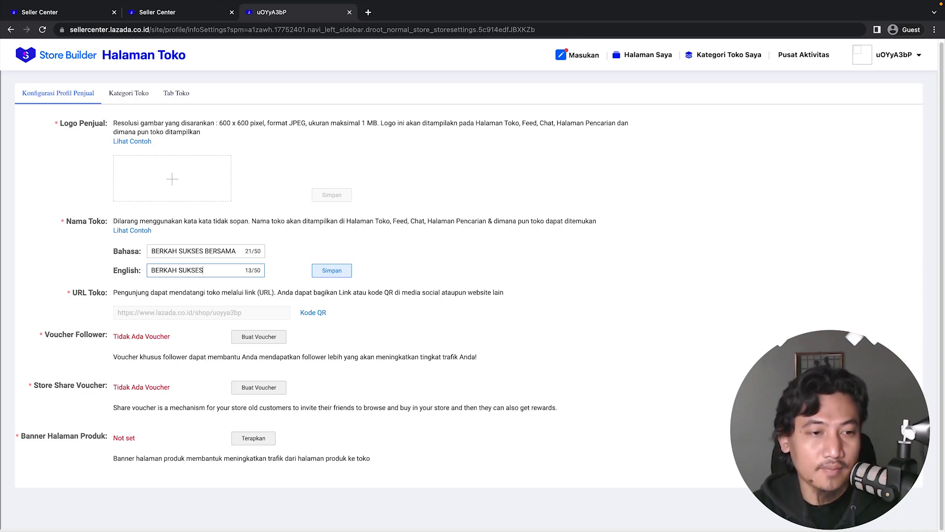
pyautogui.write(' BERSAMA')
# Try to save the store names.
pyautogui.click(339, 250)
pyautogui.click(346, 275)
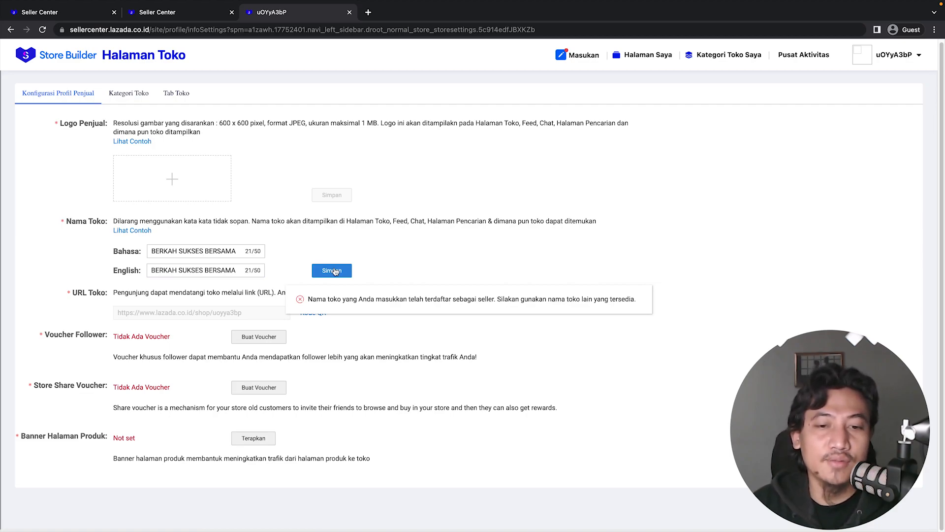
pyautogui.click(335, 272)
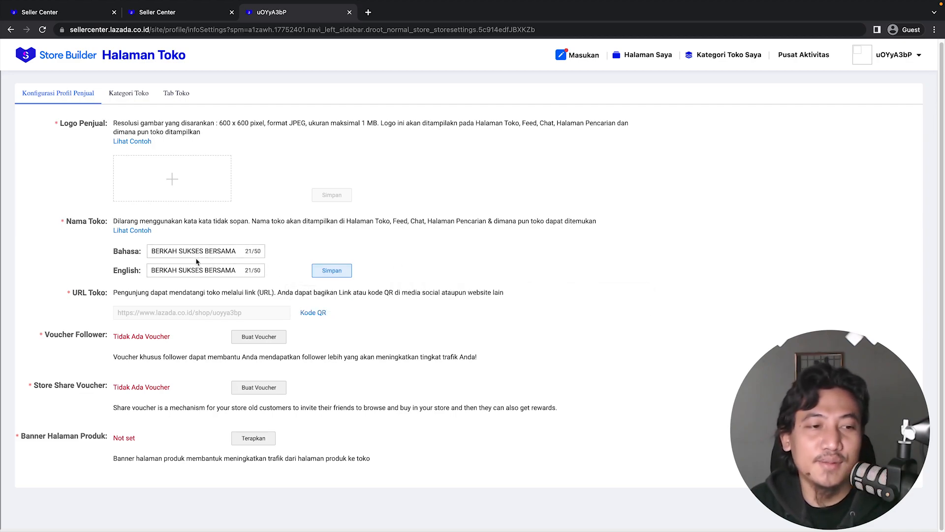
# Shorten both store names to BERKAH SUKSES and try saving them.
pyautogui.moveTo(201, 251); pyautogui.dragTo(239, 271)
pyautogui.press('BackSpace')
pyautogui.press('BackSpace')
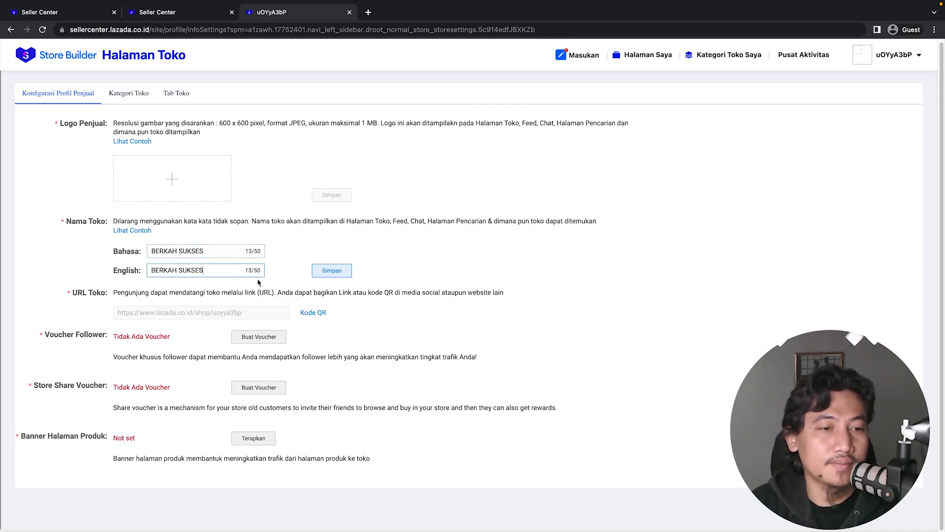
pyautogui.click(333, 272)
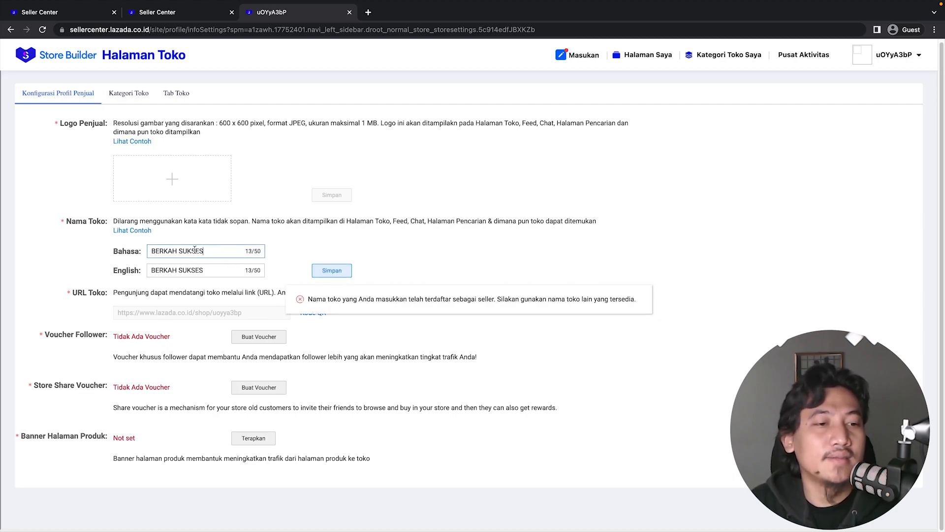
# Remove BERKAH from both store names and set the local-language name to SUKSES BERSAMA.
pyautogui.moveTo(181, 249); pyautogui.dragTo(148, 271)
pyautogui.press('BackSpace')
pyautogui.press('BackSpace')
pyautogui.click(175, 252)
pyautogui.write('BERSAMA')
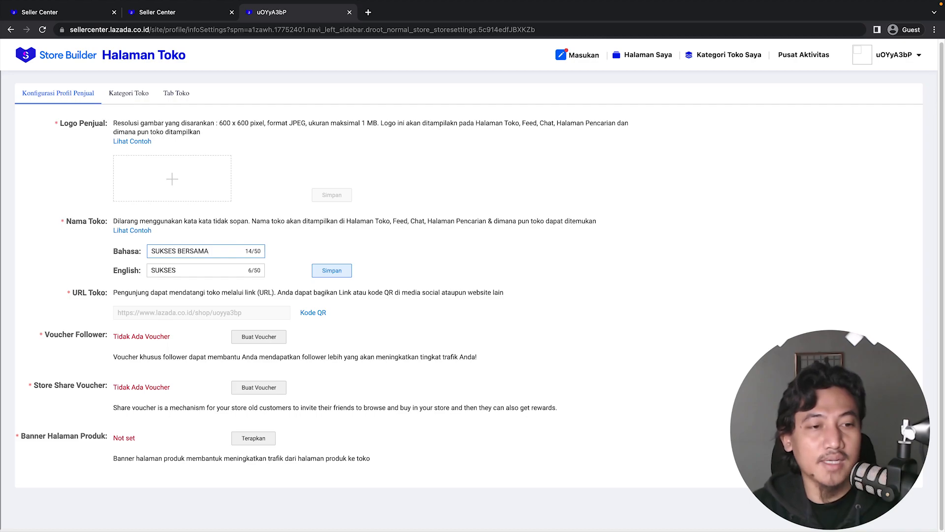
# Set the English store name to SUKSES BERSAMA and try saving the names.
pyautogui.click(185, 270)
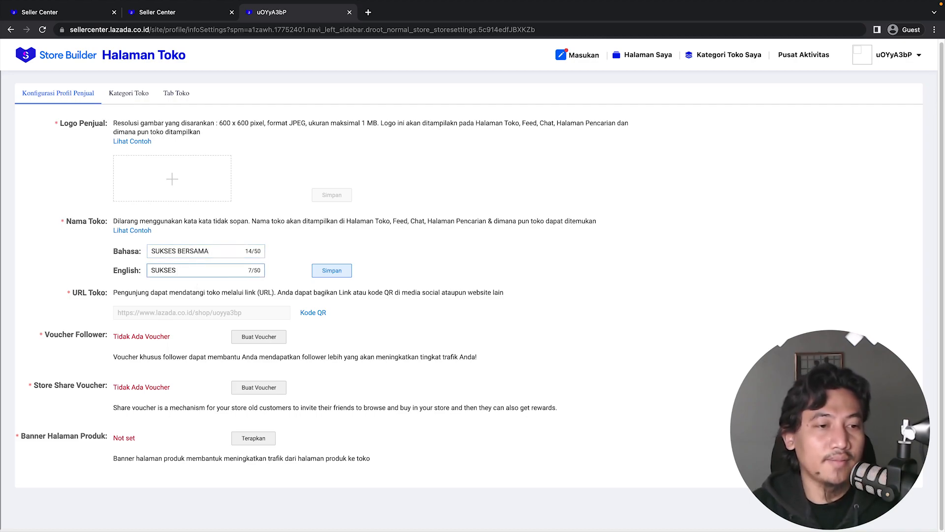
pyautogui.write('BERKAH')
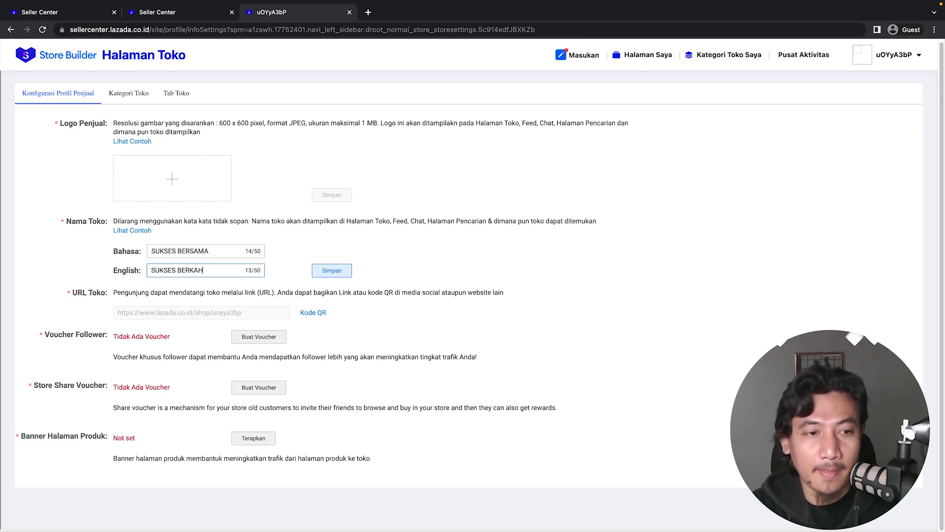
pyautogui.press('BackSpace')
pyautogui.press('BackSpace')
pyautogui.press('BackSpace')
pyautogui.write('SAMA')
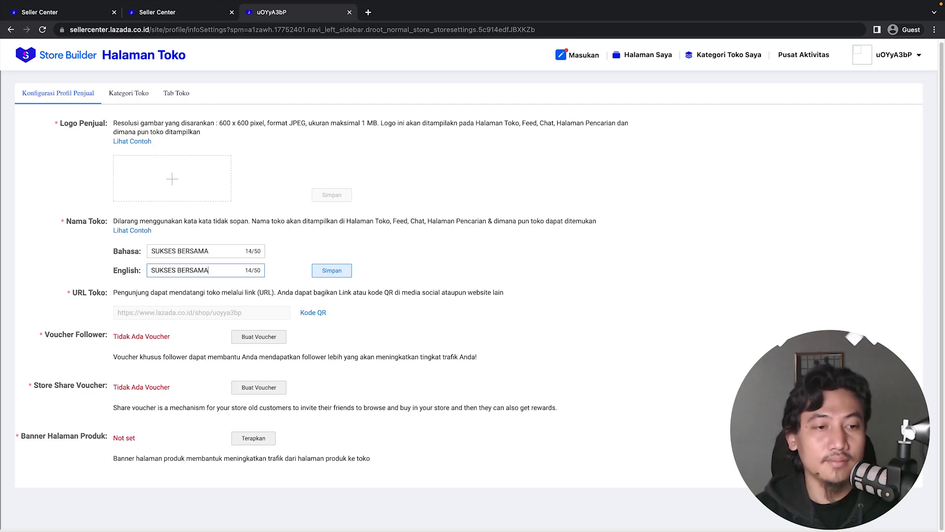
pyautogui.click(343, 272)
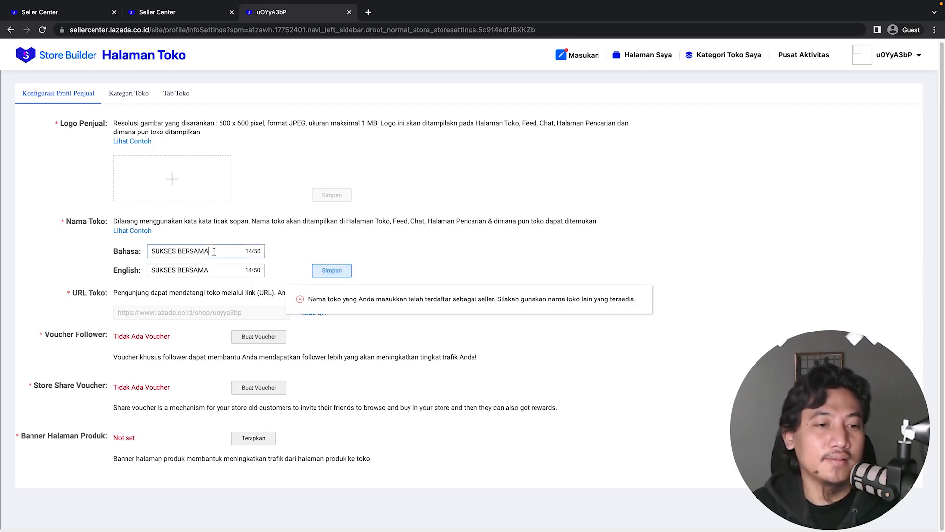
# Append SAMA to both store names and try saving them.
pyautogui.write('SAMA')
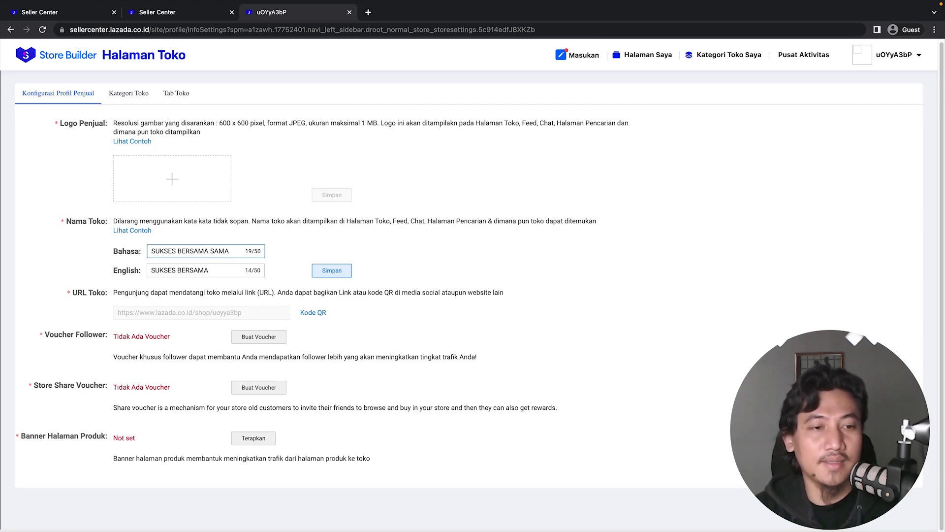
pyautogui.click(212, 270)
pyautogui.write('SAMA')
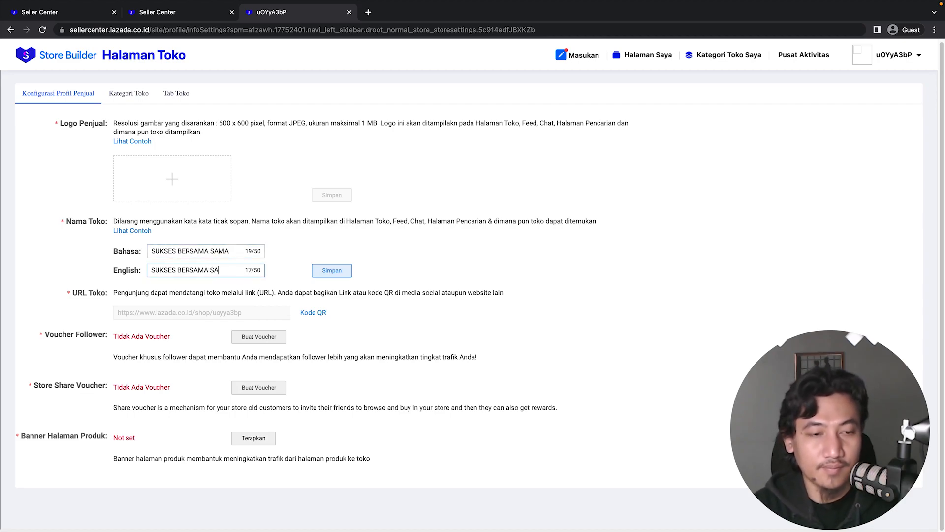
pyautogui.click(317, 275)
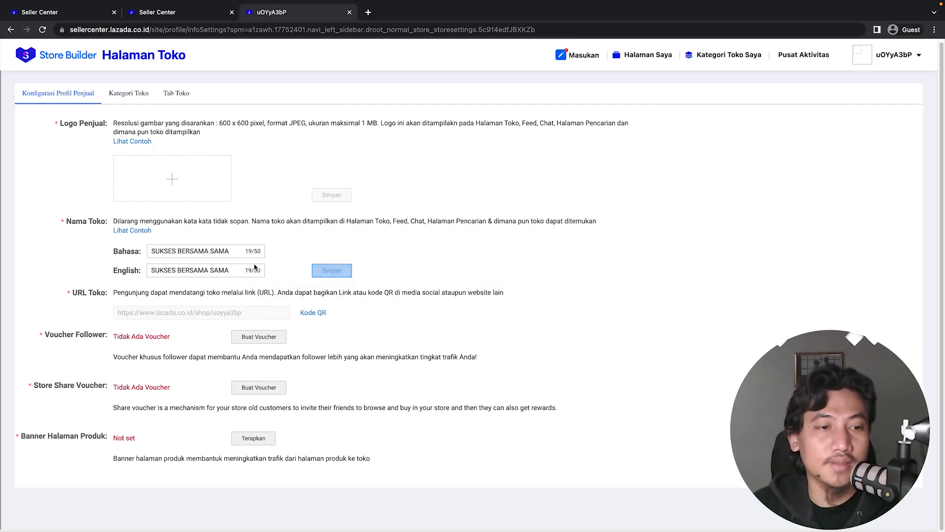
# Join the store name words with a dot, remove the trailing SAMA from both names, and try saving.
pyautogui.click(178, 252)
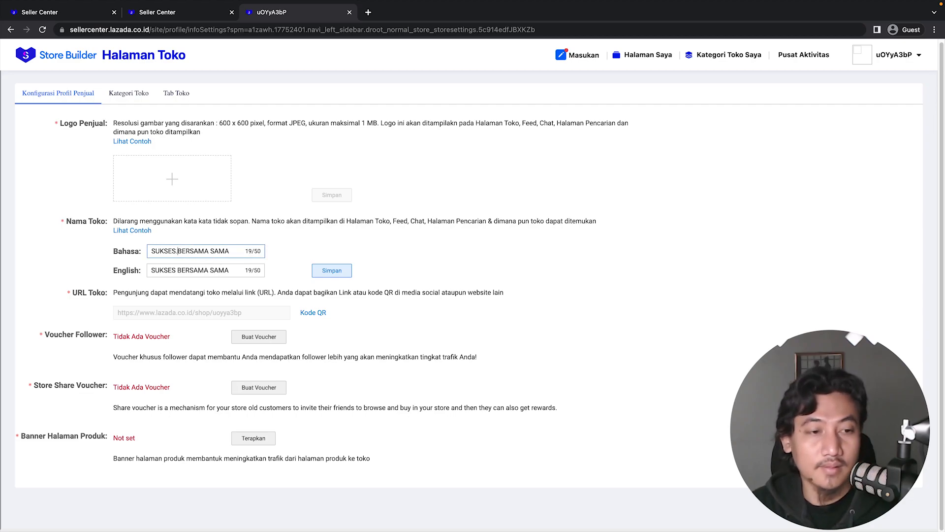
pyautogui.click(177, 270)
pyautogui.press('BackSpace')
pyautogui.write('.')
pyautogui.click(208, 251)
pyautogui.moveTo(208, 252); pyautogui.dragTo(231, 271)
pyautogui.press('BackSpace')
pyautogui.press('BackSpace')
pyautogui.click(332, 270)
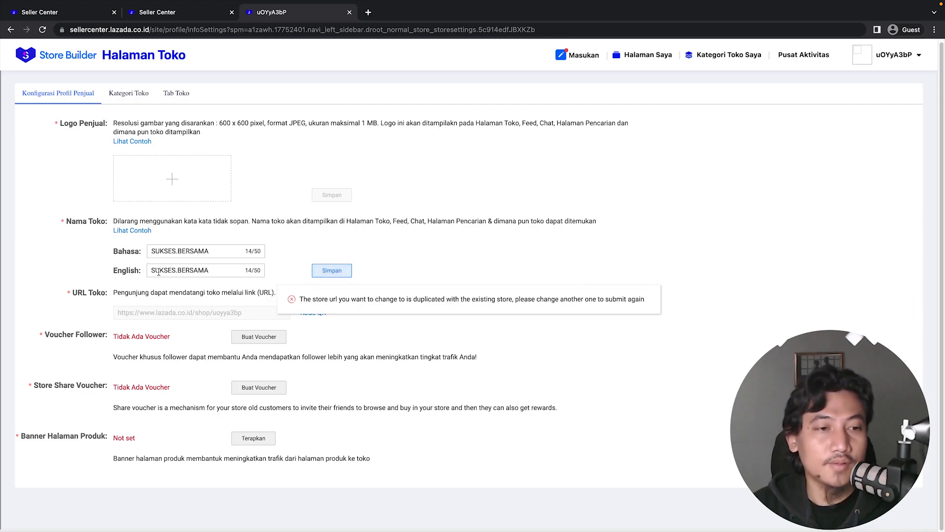
# Clear both store names and set the local-language store name to BERKAH.SUKSES.ID.
pyautogui.click(178, 251)
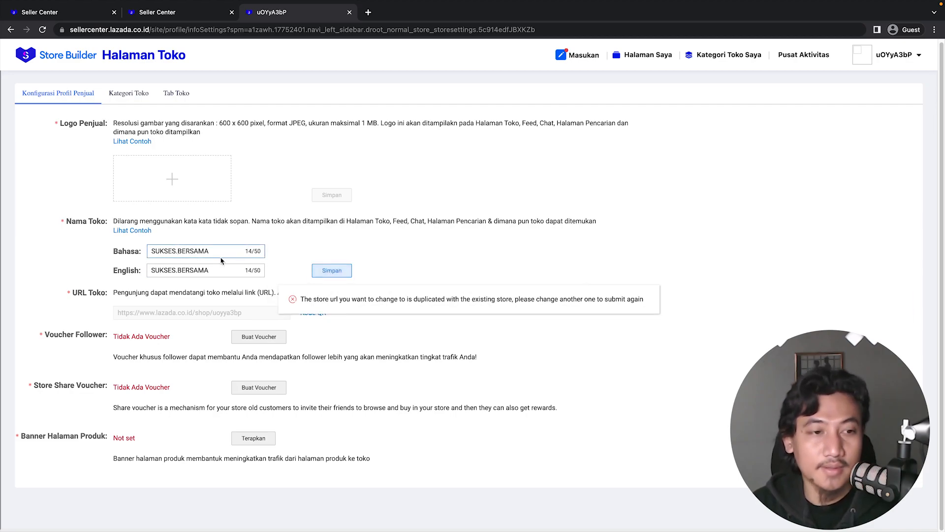
pyautogui.moveTo(214, 251); pyautogui.dragTo(149, 251)
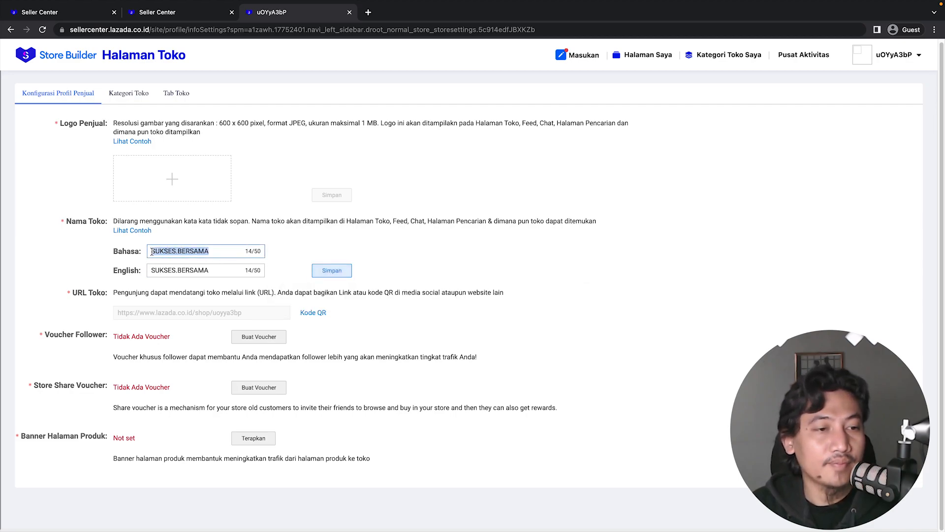
pyautogui.press('BackSpace')
pyautogui.moveTo(211, 280); pyautogui.dragTo(149, 281)
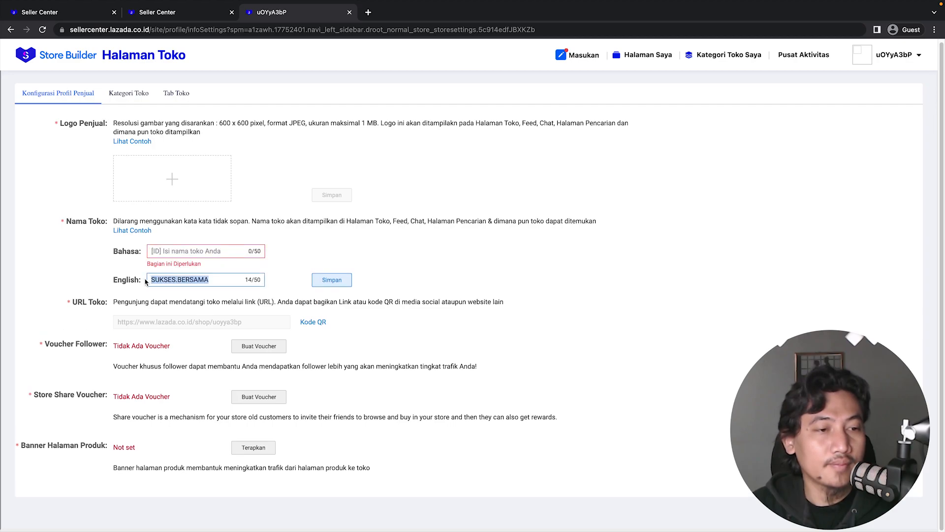
pyautogui.press('BackSpace')
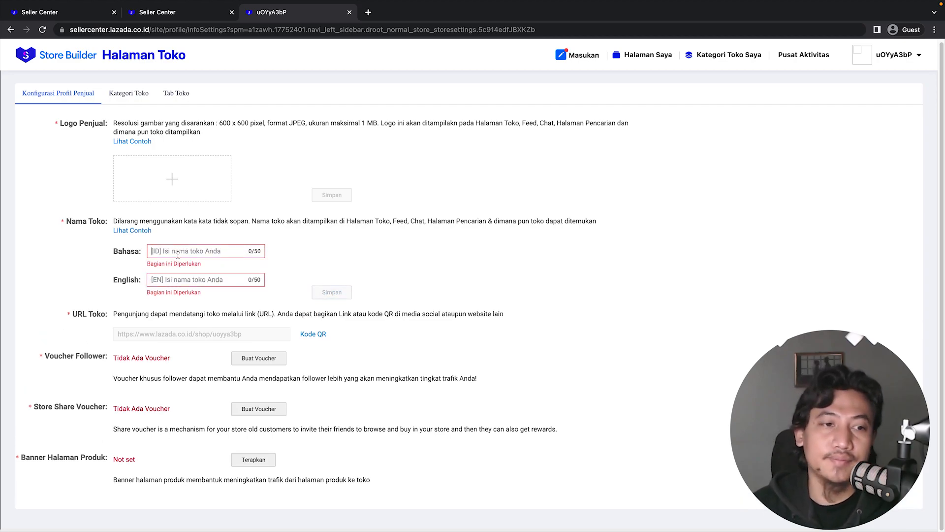
pyautogui.write('BERKS')
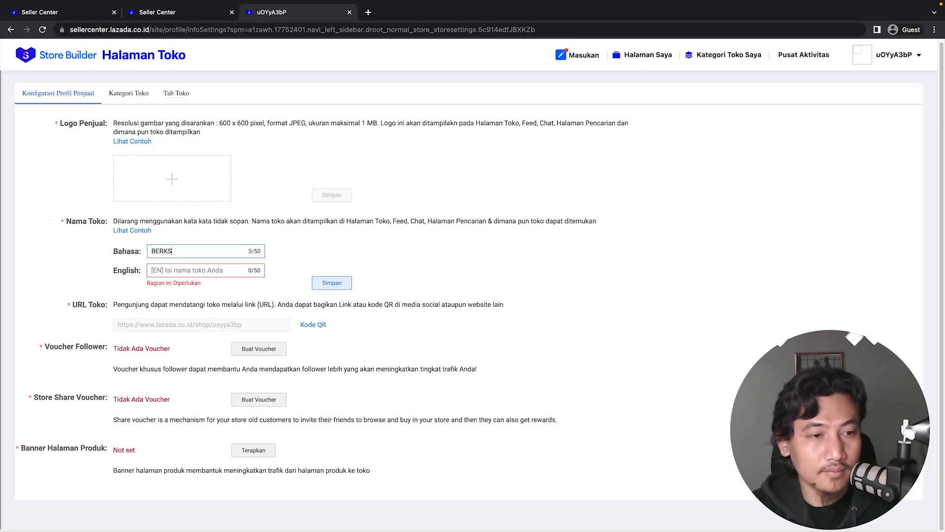
pyautogui.press('BackSpace')
pyautogui.write('AH.SUKSES')
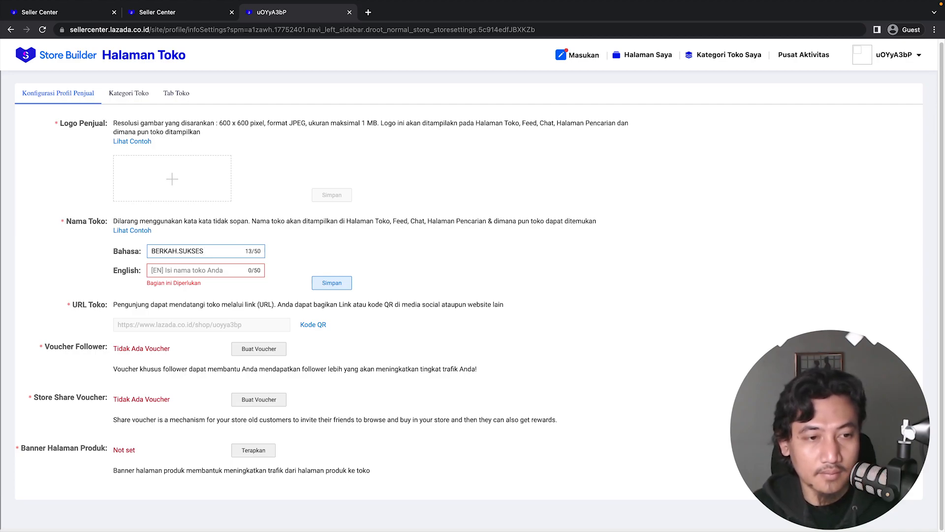
pyautogui.write('.ID')
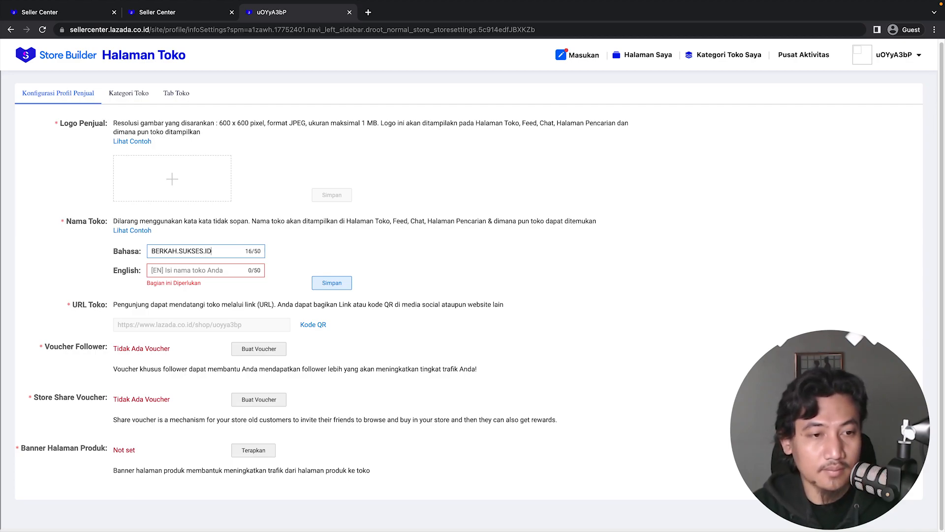
# Set the English store name to BERKAH.SUKSES.ID, save, and confirm updating the store link synchronously.
pyautogui.click(172, 275)
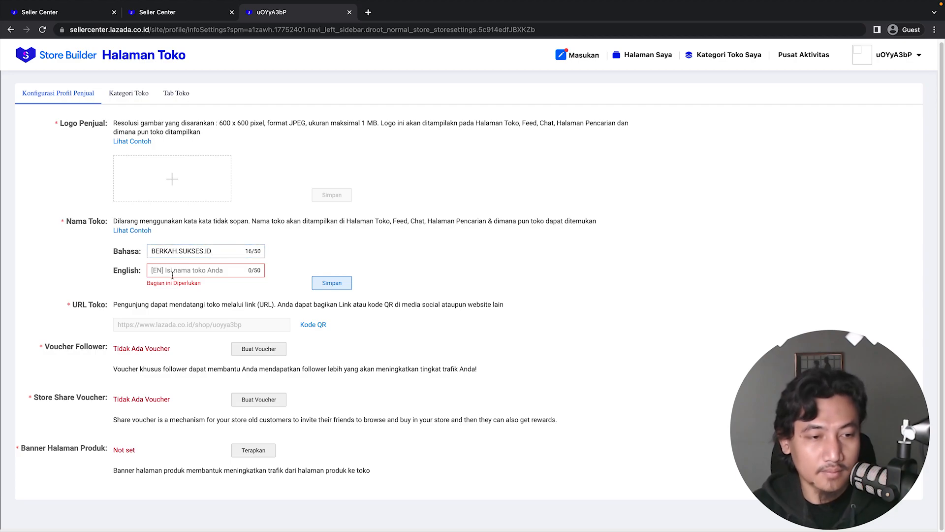
pyautogui.write('BERKAH.SUKSES.ID')
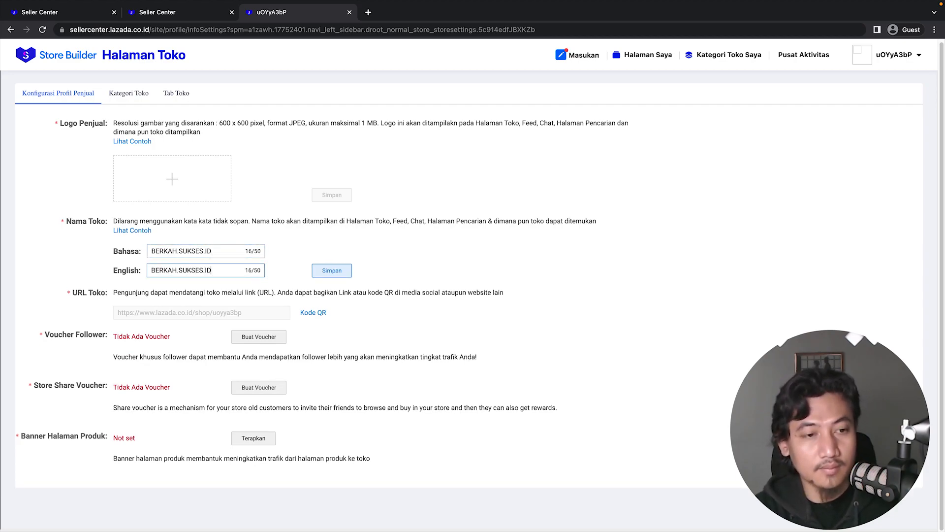
pyautogui.click(333, 274)
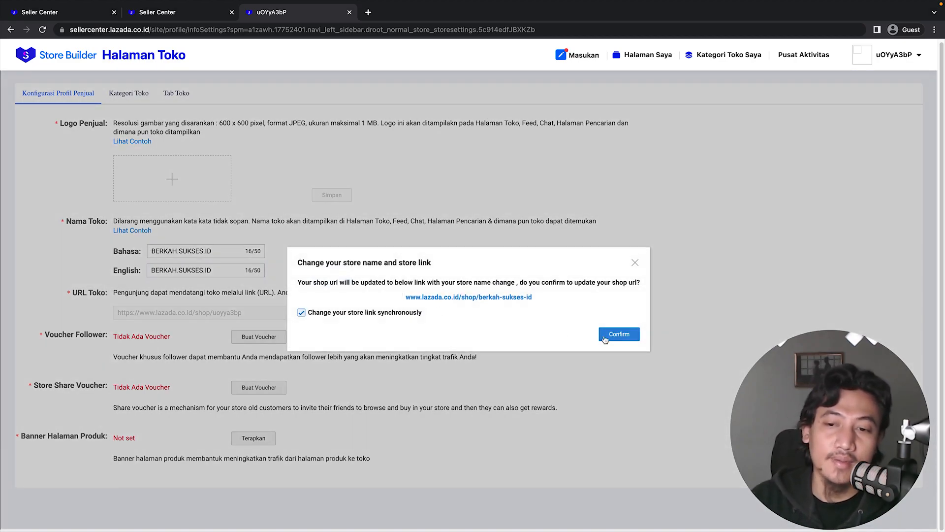
pyautogui.click(621, 335)
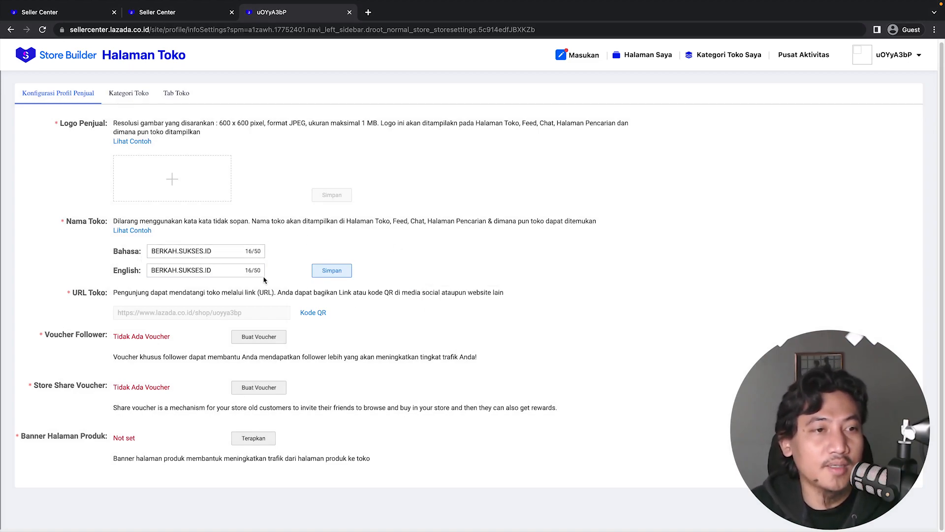
# Upload the BERKAH SUKSES BERSAMA logo image as the seller logo and crop it to 600 x 600.
pyautogui.click(184, 182)
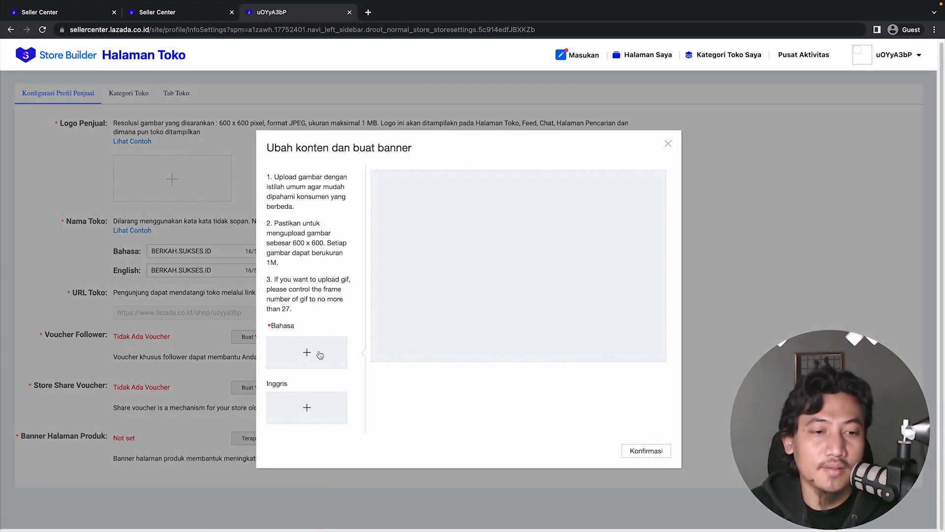
pyautogui.click(307, 352)
pyautogui.doubleClick(311, 232)
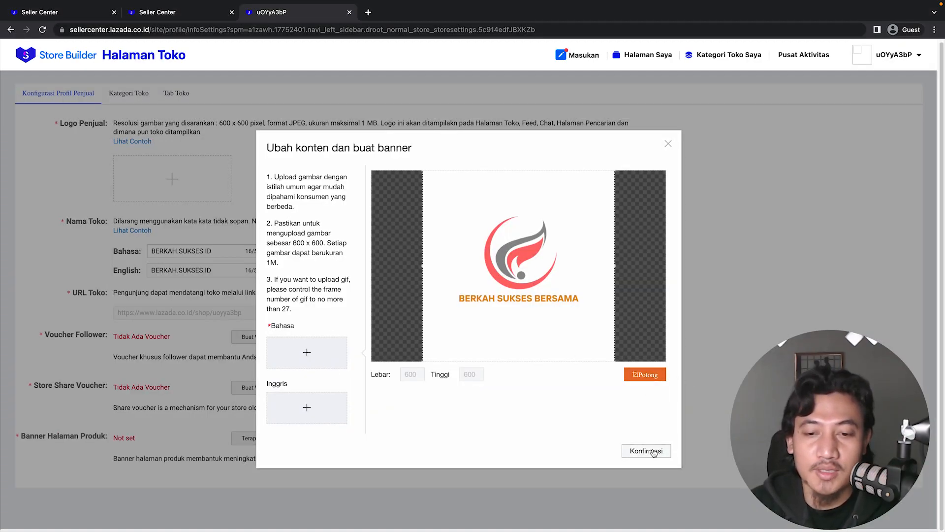
pyautogui.click(641, 374)
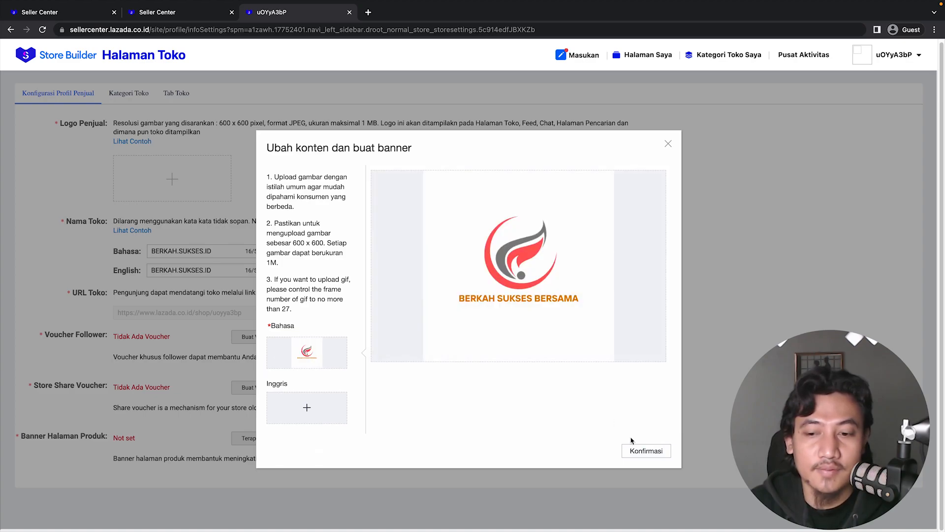
pyautogui.click(643, 451)
pyautogui.click(650, 472)
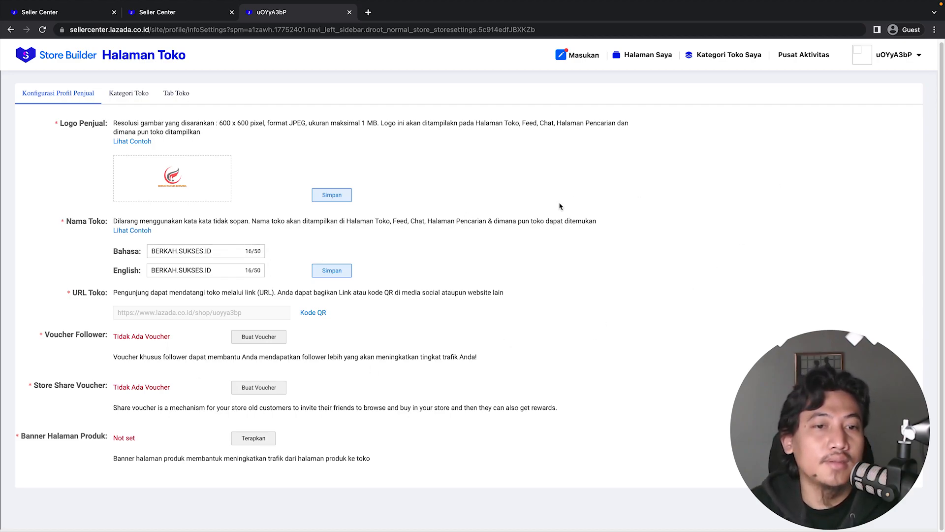
# Save the seller logo and the store names.
pyautogui.click(333, 196)
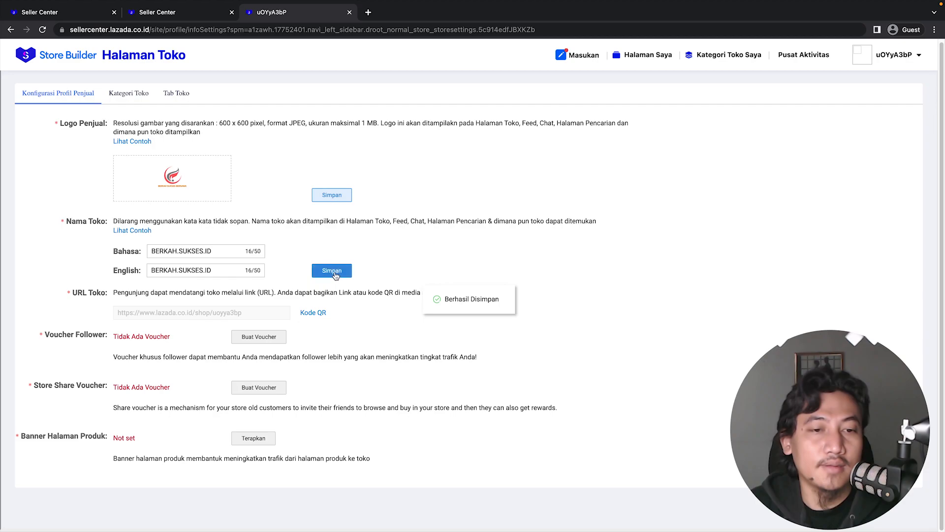
pyautogui.click(335, 277)
pyautogui.click(629, 332)
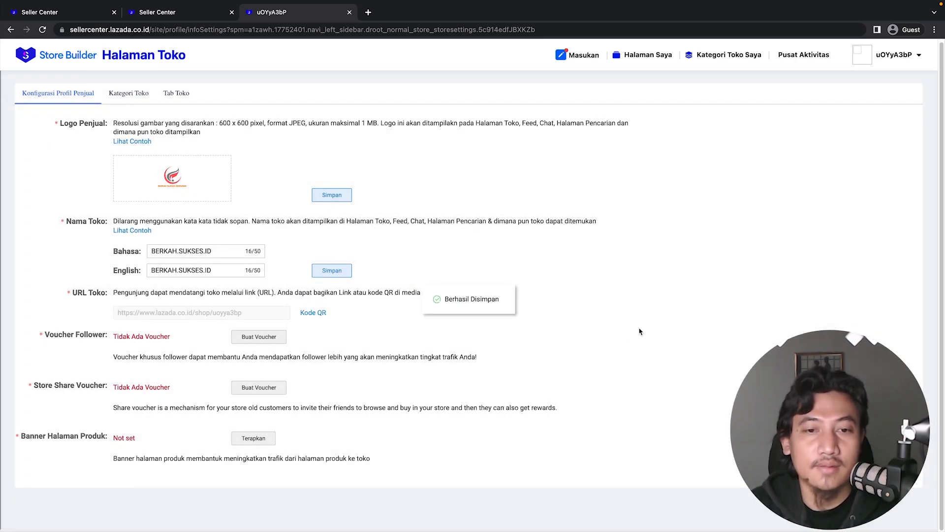
# Reload the Seller Center dashboard tab and close the store settings tab.
pyautogui.click(189, 14)
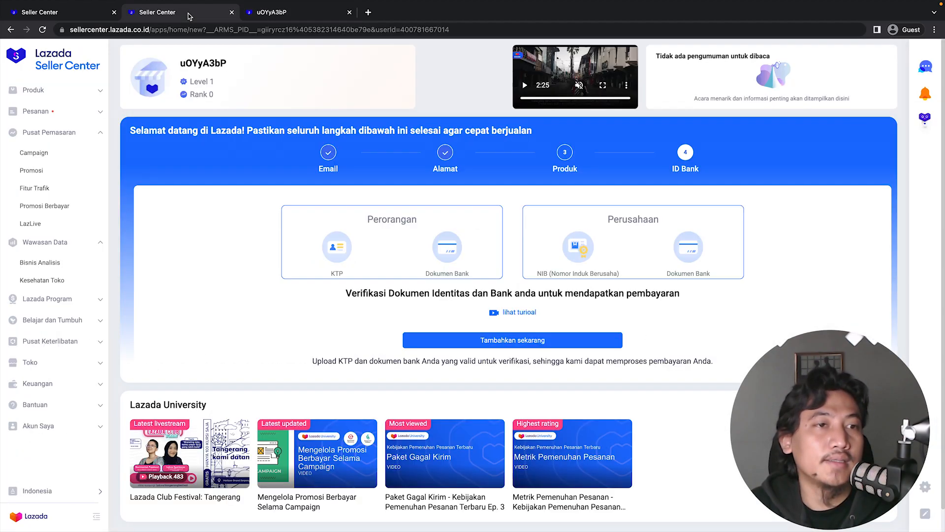
pyautogui.click(42, 30)
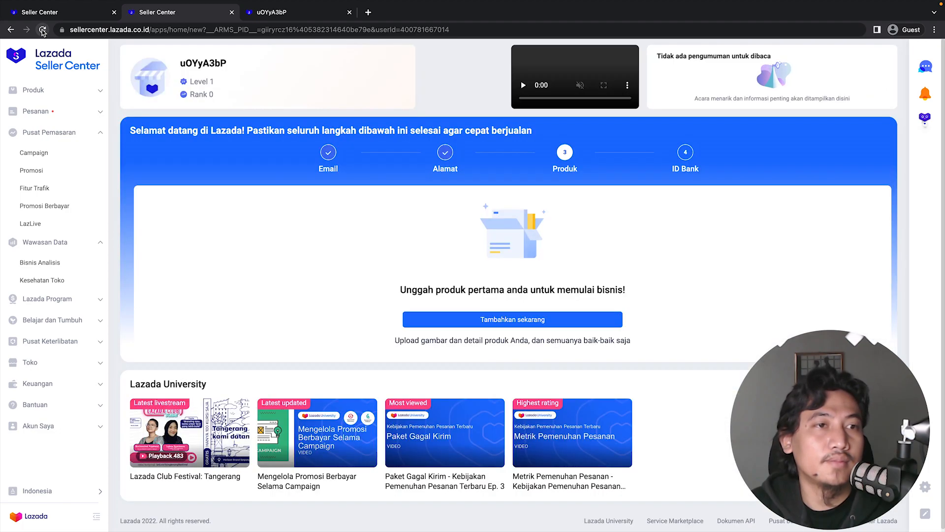
pyautogui.click(43, 31)
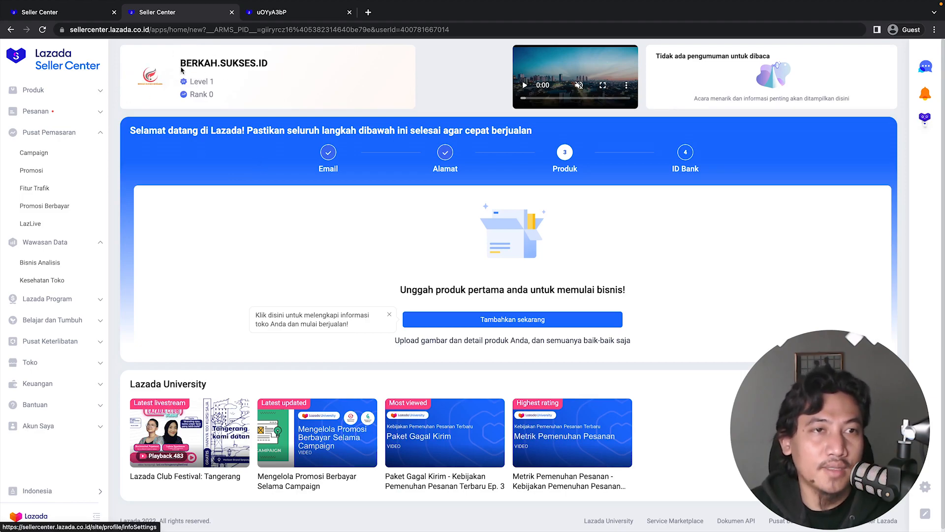
pyautogui.click(300, 10)
pyautogui.click(349, 11)
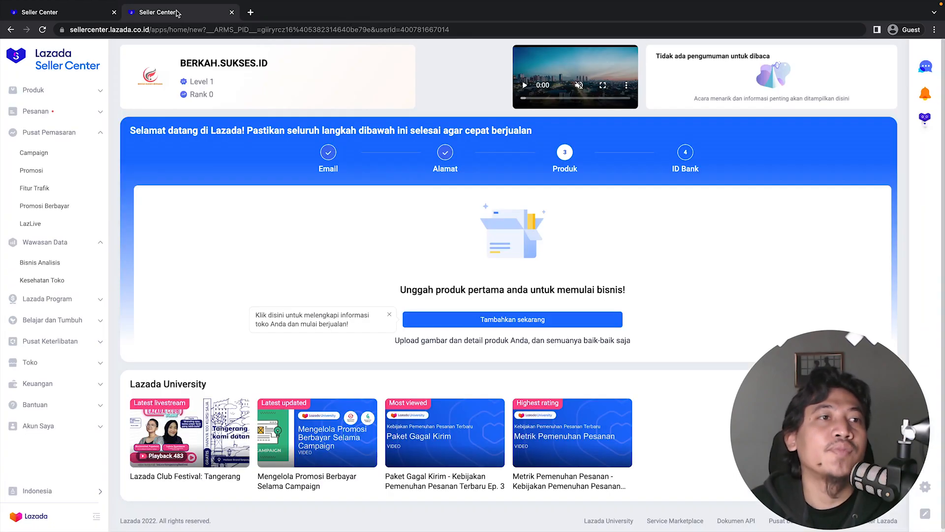
# Browse the sidebar menu sections of the other Seller Center tab to review available features.
pyautogui.click(64, 14)
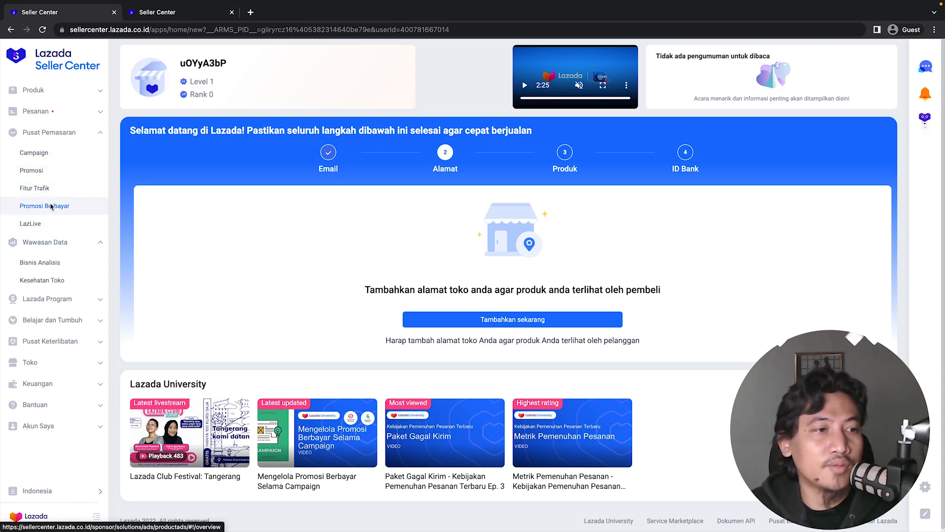
pyautogui.click(34, 90)
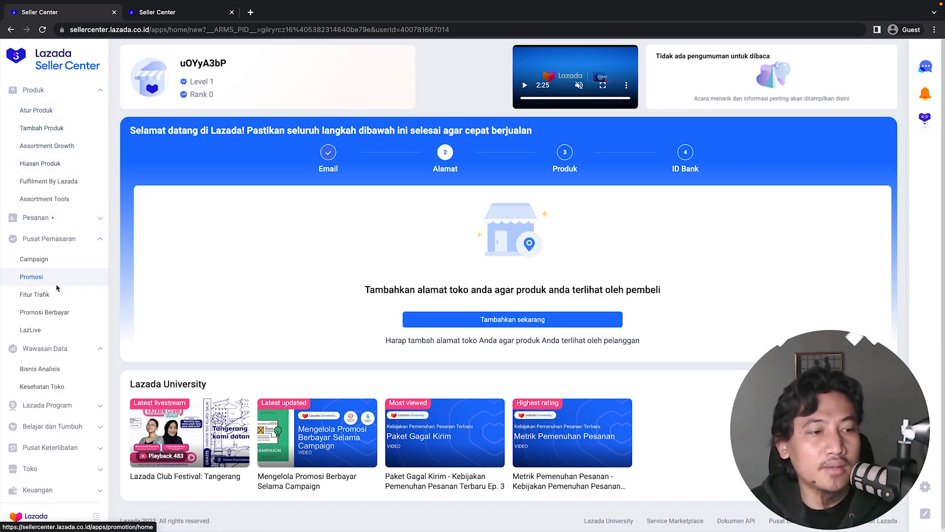
pyautogui.scroll(-1, 40, 320)
pyautogui.scroll(-1, 44, 342)
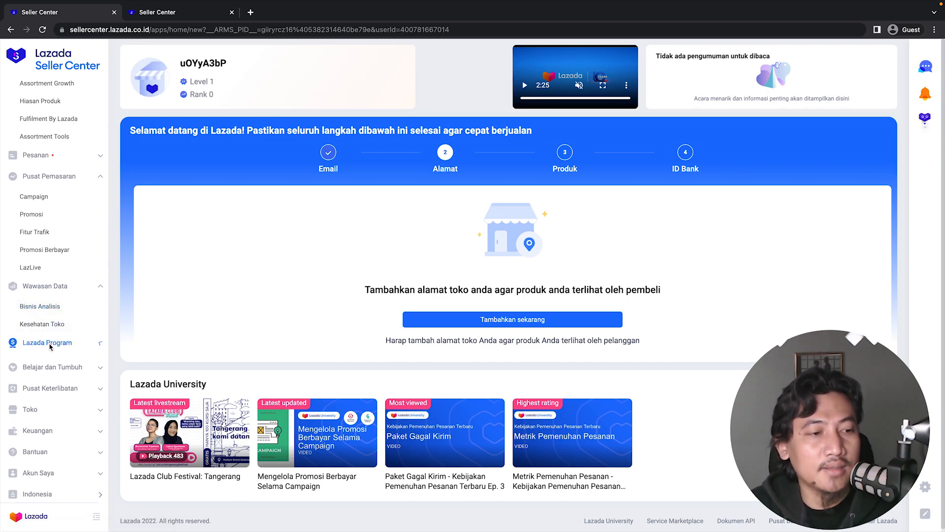
pyautogui.click(49, 342)
pyautogui.click(69, 363)
pyautogui.scroll(-1, 69, 364)
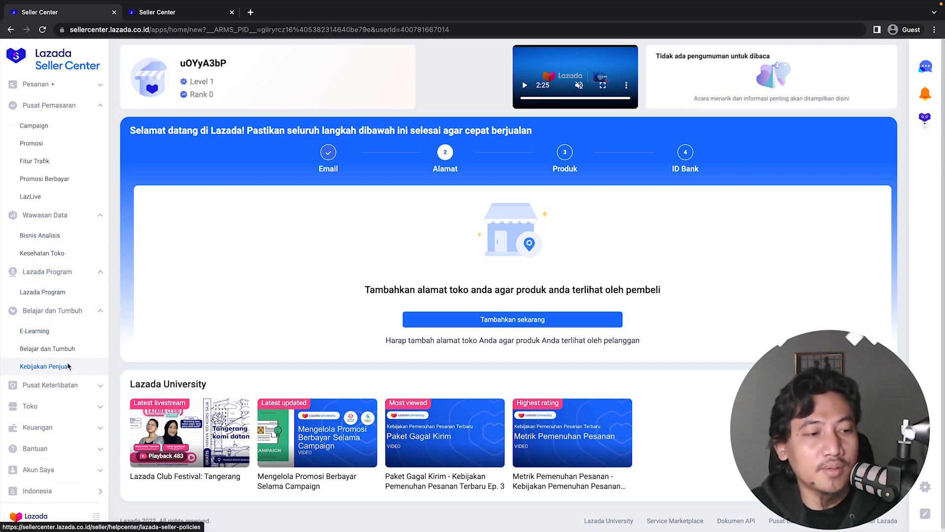
pyautogui.click(71, 387)
pyautogui.scroll(-2, 69, 374)
pyautogui.scroll(3, 73, 395)
pyautogui.scroll(2, 73, 389)
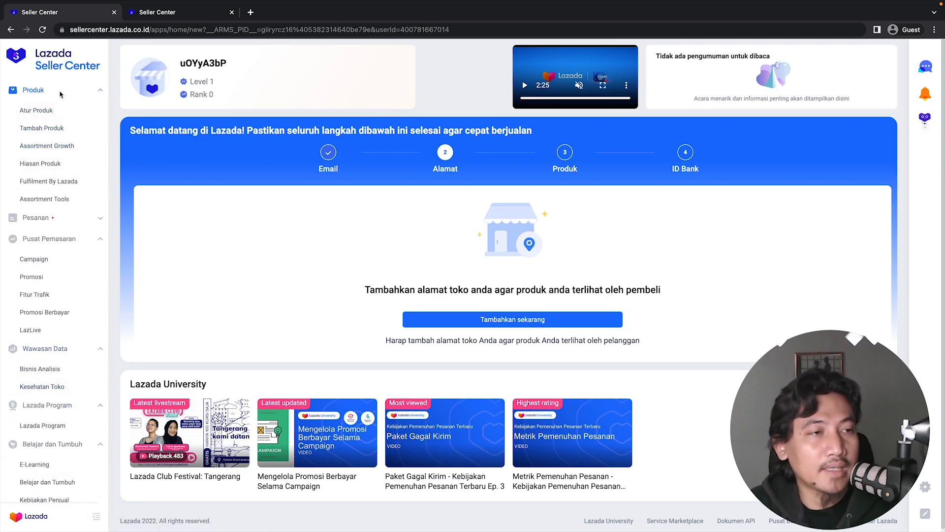